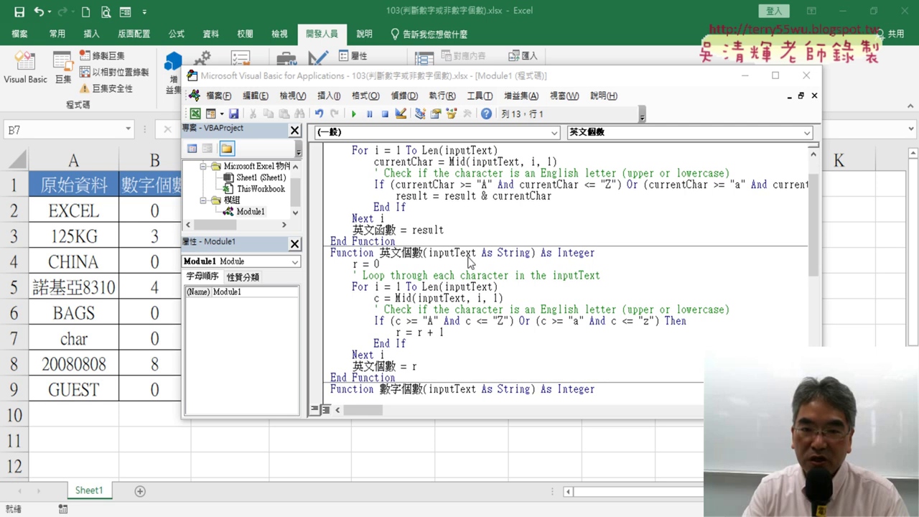
# Walk through the 數字個數 function, highlighting r = 0, r = r + 1, its name and As Integer return type
pyautogui.scroll(-2, 466, 264)
pyautogui.scroll(-2, 452, 269)
pyautogui.scroll(-1, 412, 274)
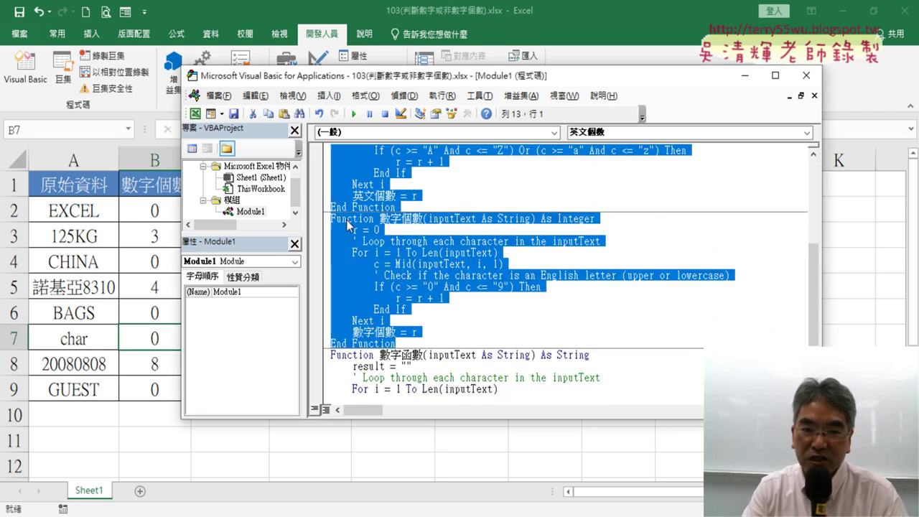
pyautogui.click(379, 218)
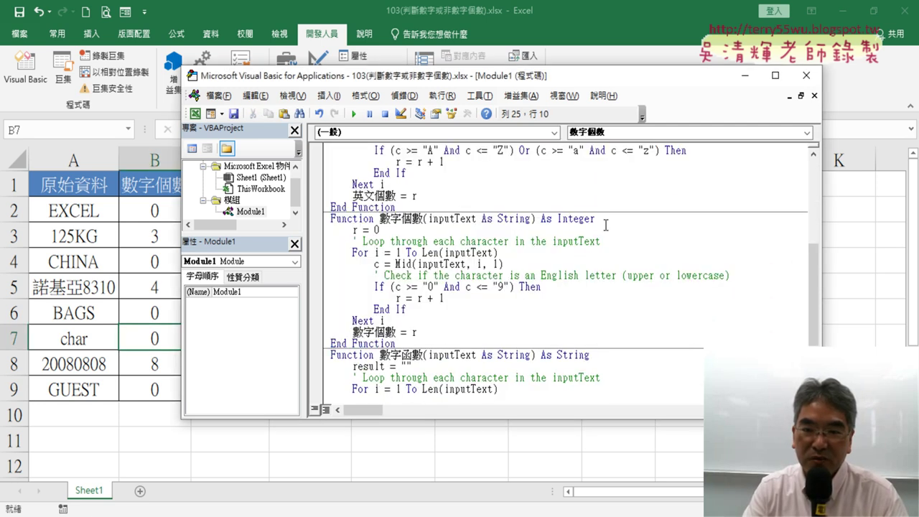
pyautogui.moveTo(605, 224); pyautogui.dragTo(568, 218)
pyautogui.click(408, 239)
pyautogui.doubleClick(375, 230)
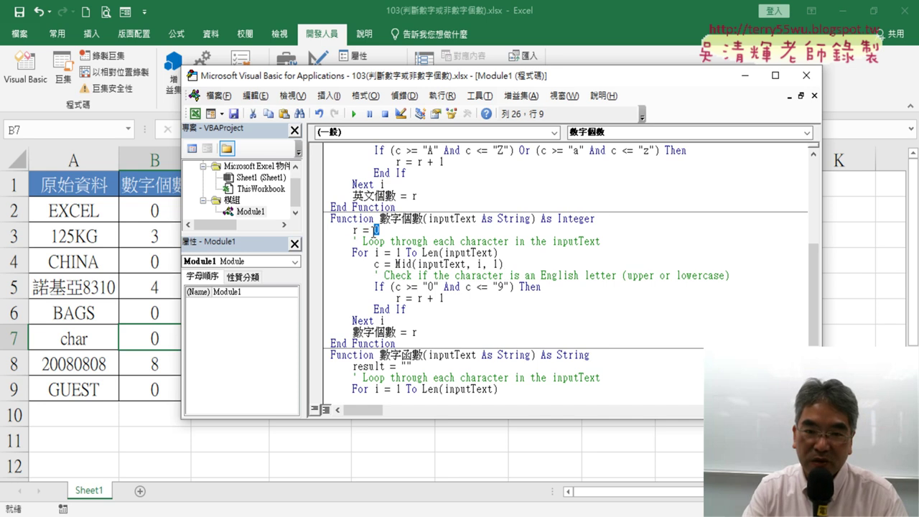
pyautogui.moveTo(425, 299)
pyautogui.mouseDown()
pyautogui.moveTo(408, 310)
pyautogui.moveTo(451, 300)
pyautogui.mouseUp()
pyautogui.moveTo(379, 219); pyautogui.dragTo(422, 221)
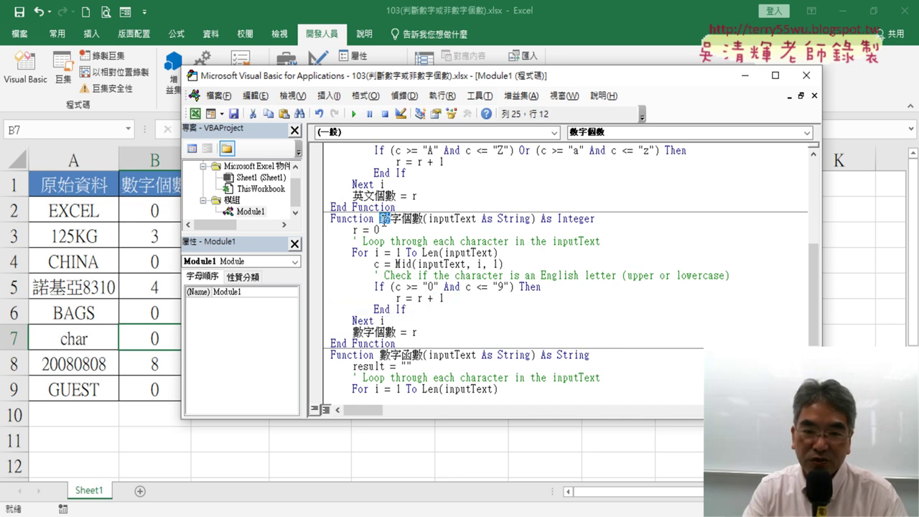
pyautogui.moveTo(351, 333); pyautogui.dragTo(396, 332)
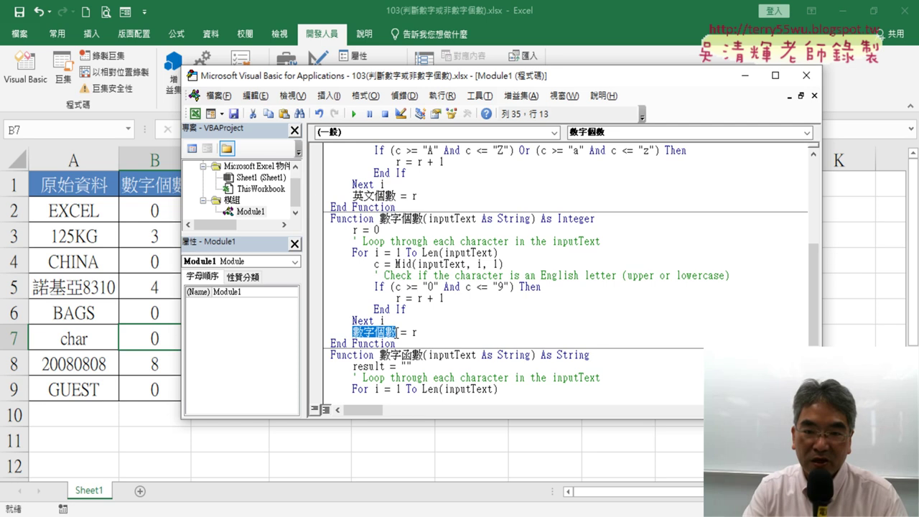
pyautogui.moveTo(595, 219); pyautogui.dragTo(539, 218)
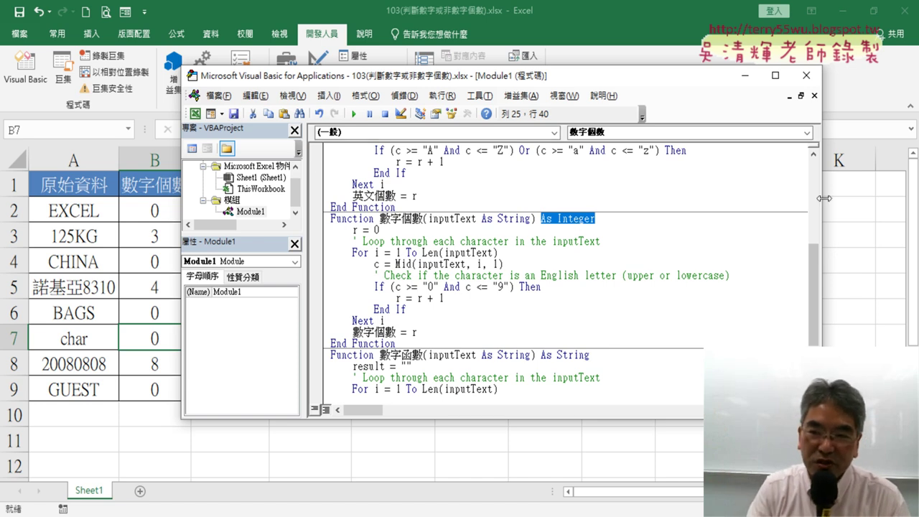
# Move the VBA window aside to view the sheet results, then bring up the ChatGPT conversation in Chrome
pyautogui.moveTo(821, 199); pyautogui.dragTo(730, 199)
pyautogui.moveTo(478, 79); pyautogui.dragTo(702, 79)
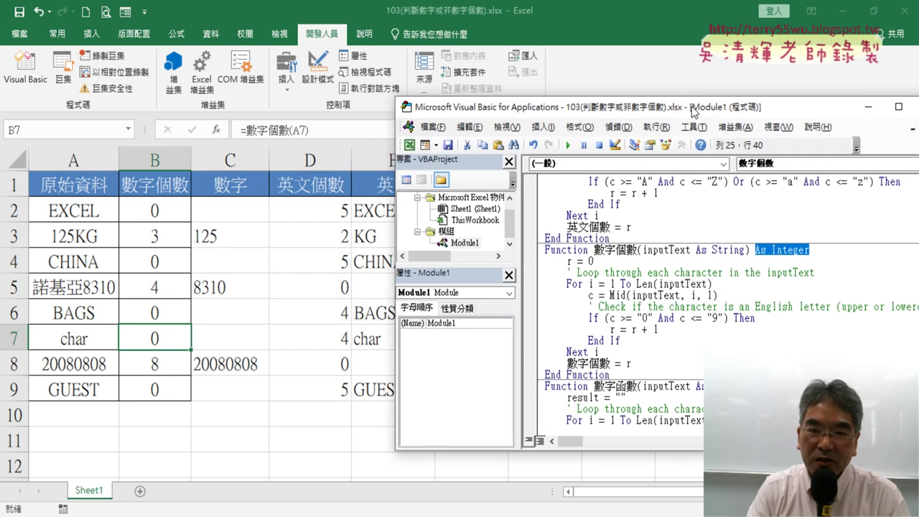
pyautogui.click(237, 287)
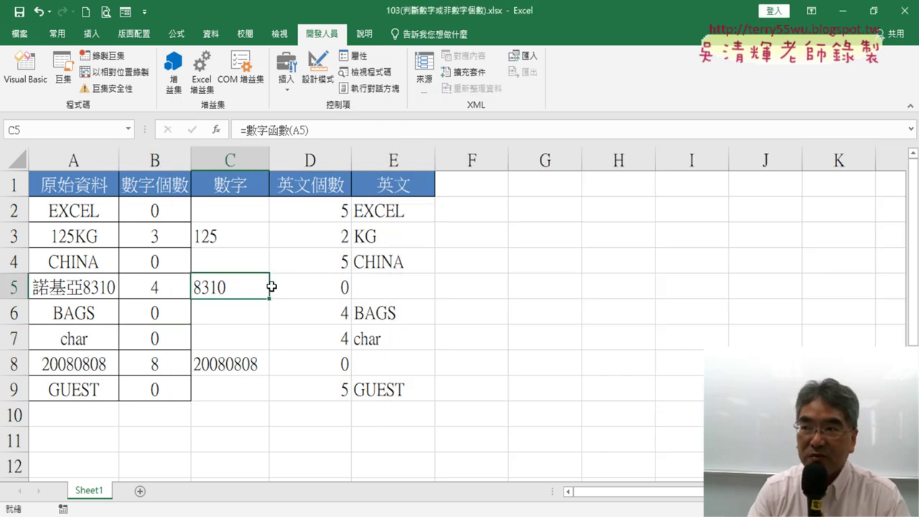
pyautogui.click(26, 68)
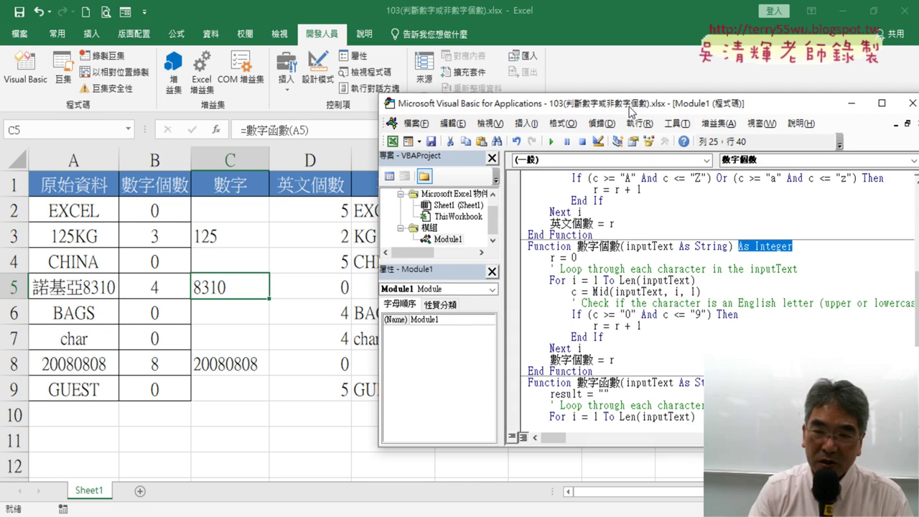
pyautogui.moveTo(643, 112); pyautogui.dragTo(452, 90)
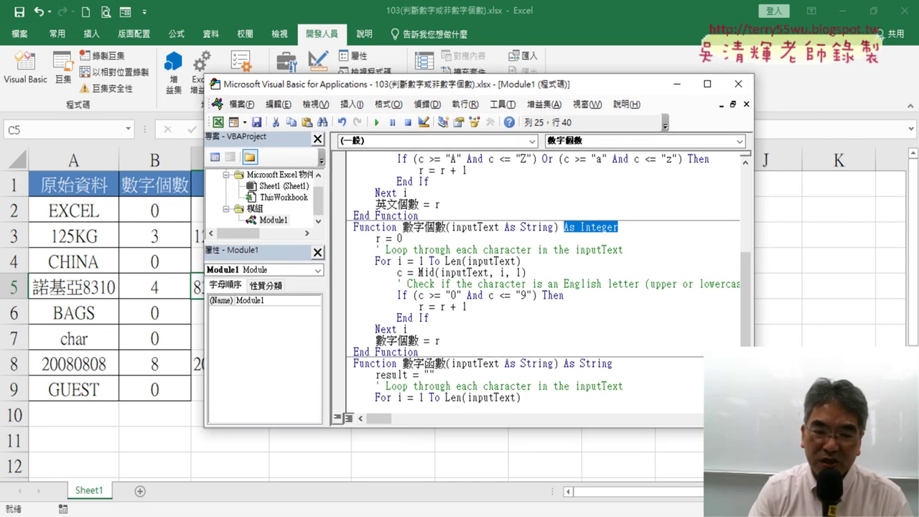
pyautogui.click(205, 493)
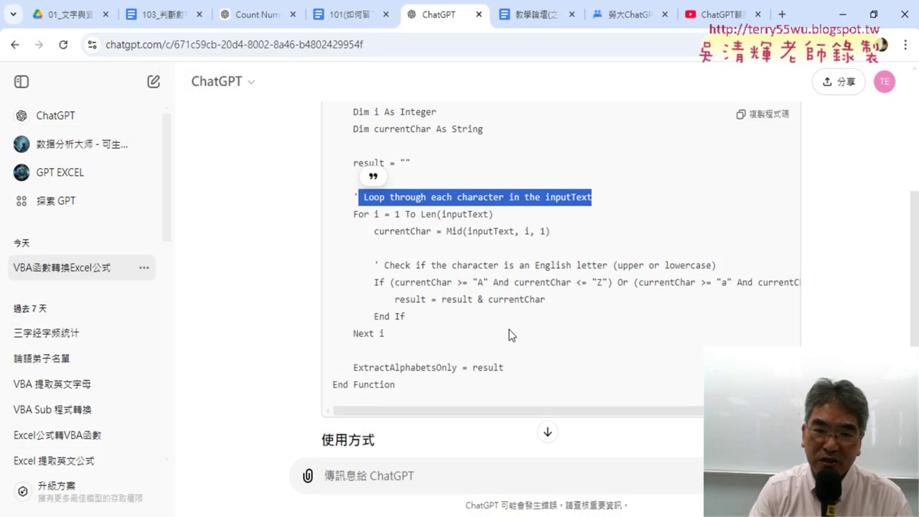
# Highlight the prompt's opening words and the word FUNCTION, then minimize Chrome back to Excel
pyautogui.moveTo(452, 134); pyautogui.dragTo(499, 135)
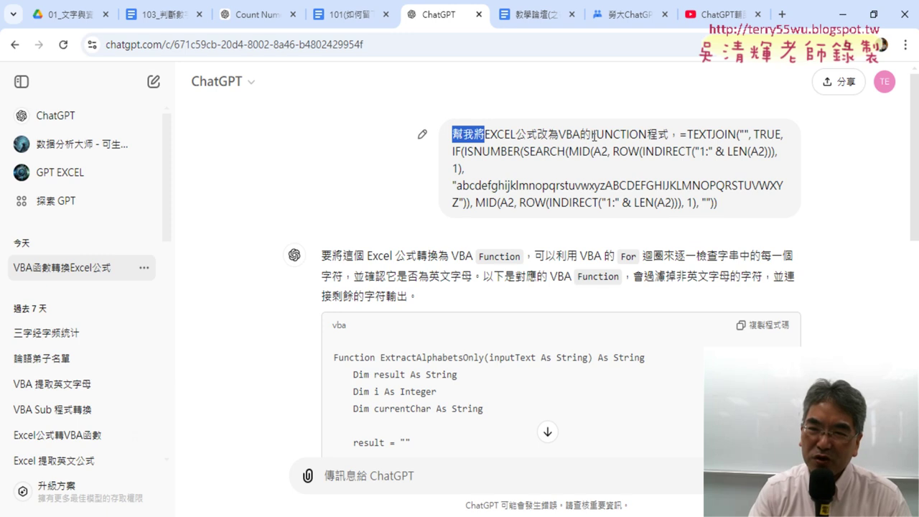
pyautogui.moveTo(593, 134); pyautogui.dragTo(664, 136)
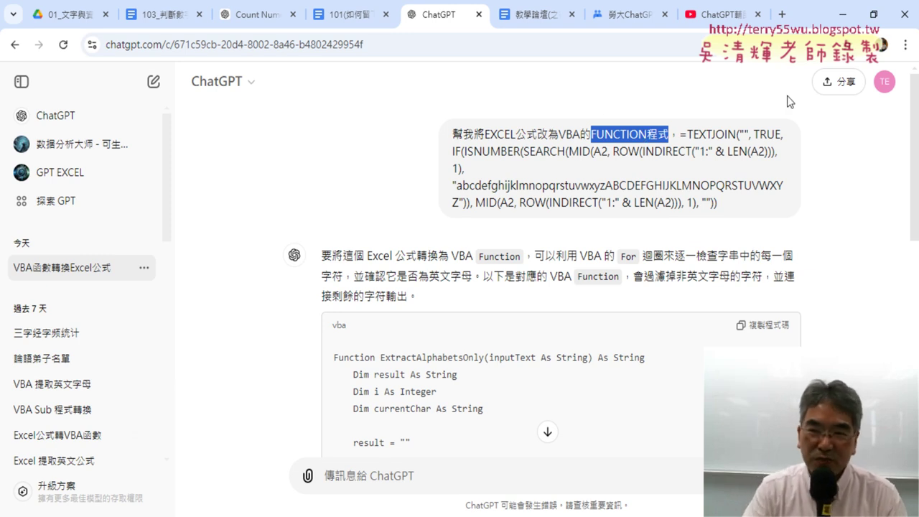
pyautogui.click(841, 17)
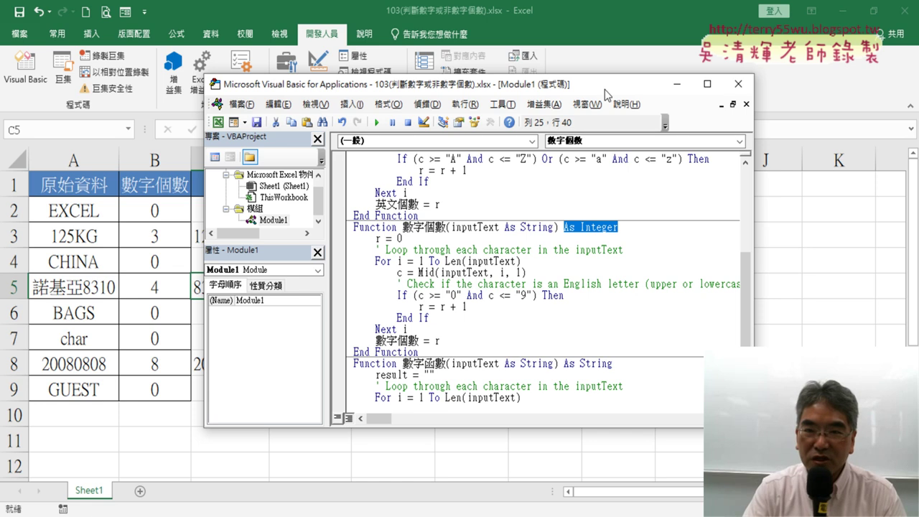
# Delete the function results in B2:E9, keeping the headers and column A data
pyautogui.moveTo(604, 89); pyautogui.dragTo(744, 66)
pyautogui.scroll(-1, 600, 180)
pyautogui.scroll(-1, 599, 180)
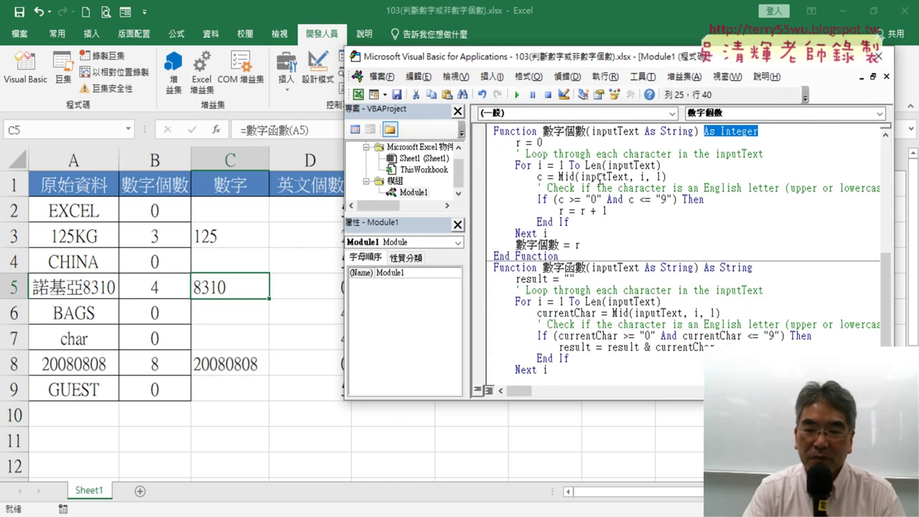
pyautogui.scroll(2, 599, 179)
pyautogui.scroll(5, 598, 178)
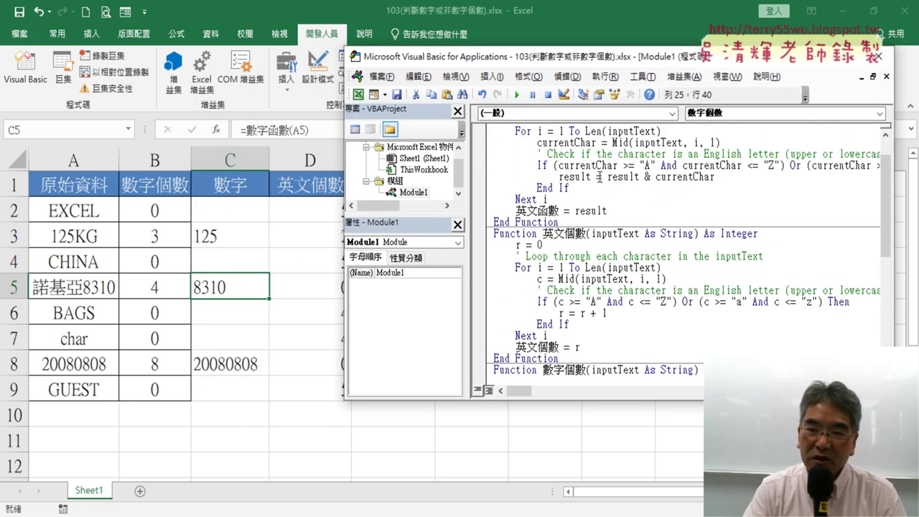
pyautogui.scroll(1, 599, 176)
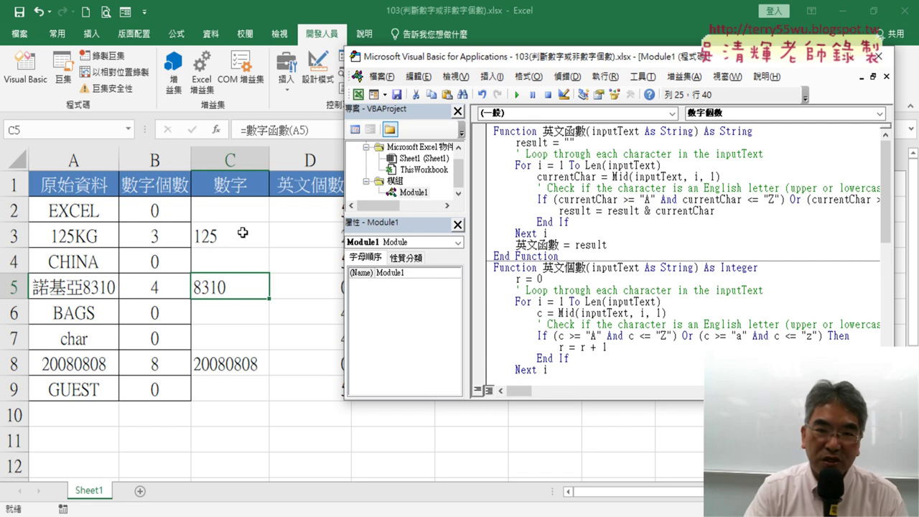
pyautogui.click(150, 163)
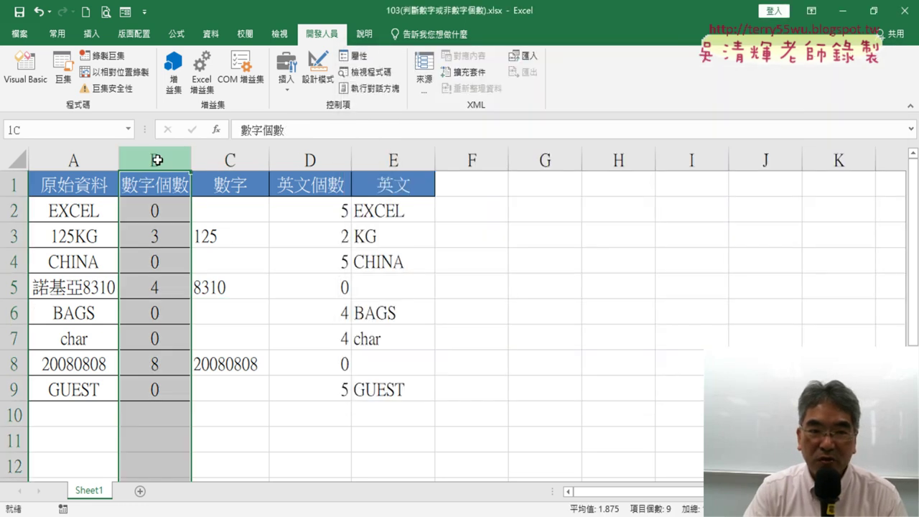
pyautogui.moveTo(157, 159); pyautogui.dragTo(404, 159)
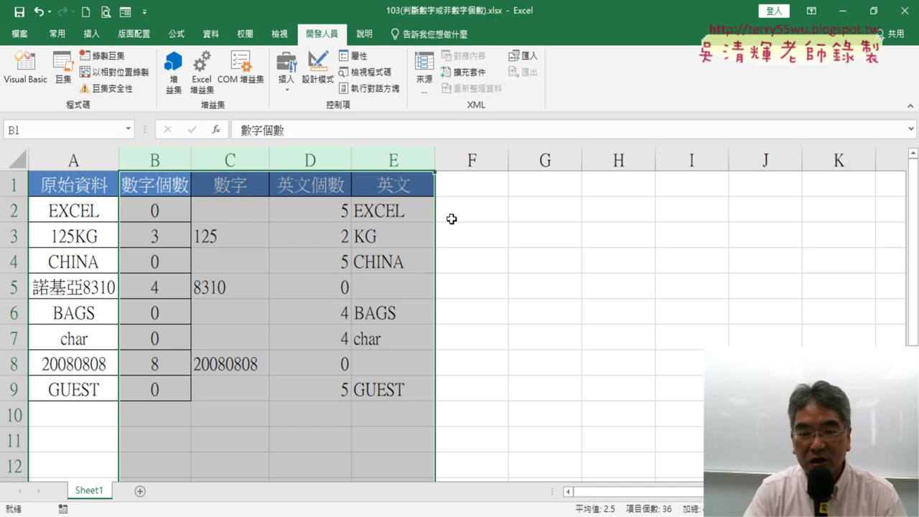
pyautogui.moveTo(172, 215); pyautogui.dragTo(359, 388)
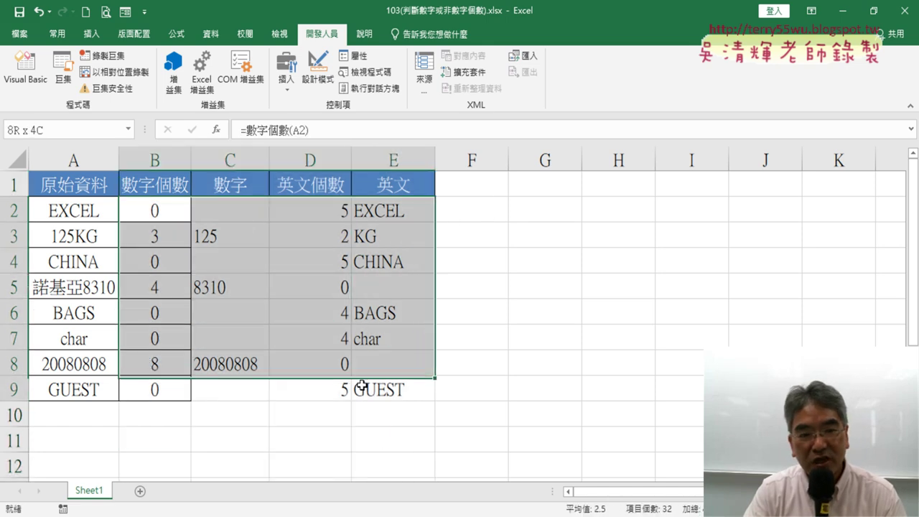
pyautogui.moveTo(154, 209); pyautogui.dragTo(427, 373)
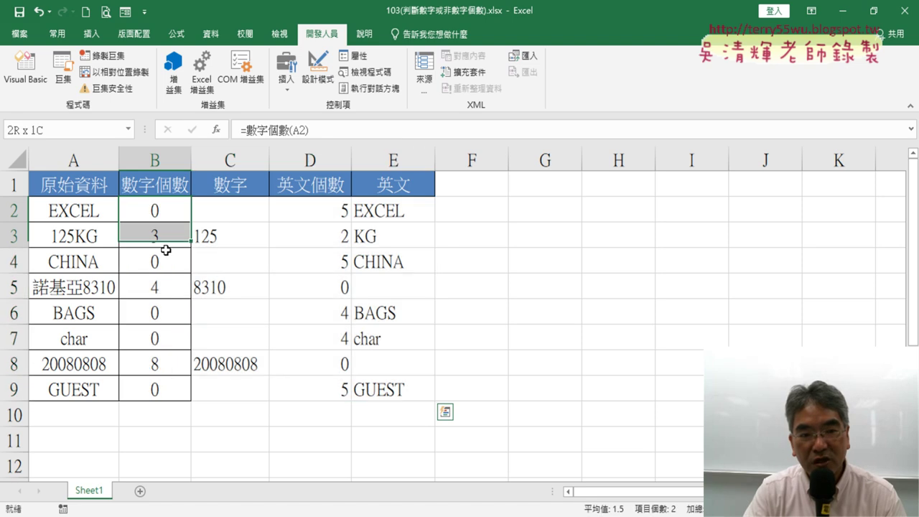
pyautogui.press('Delete')
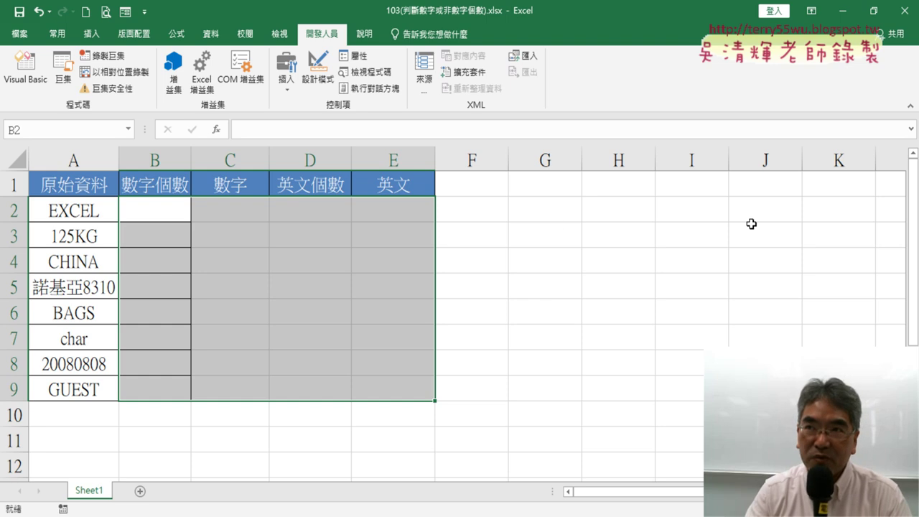
# Reopen the VBA editor and look over the 英文函數 function in Module1
pyautogui.click(25, 68)
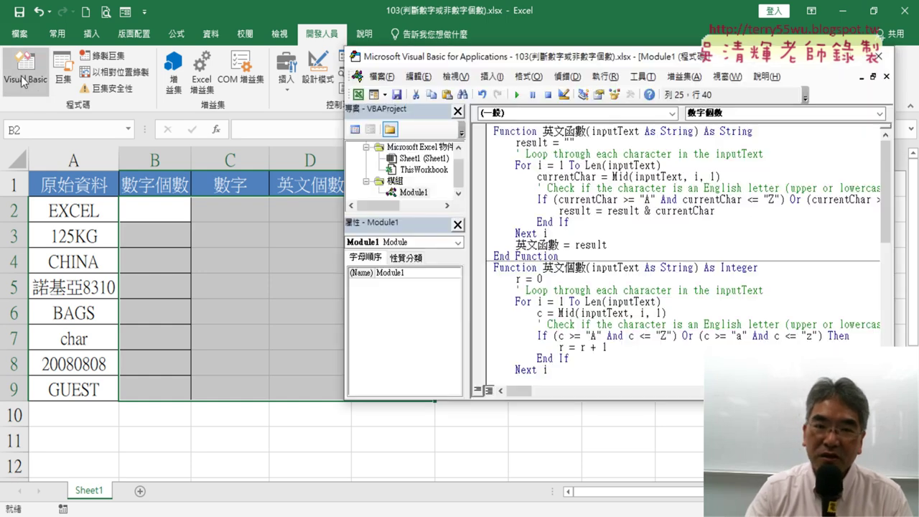
pyautogui.doubleClick(564, 131)
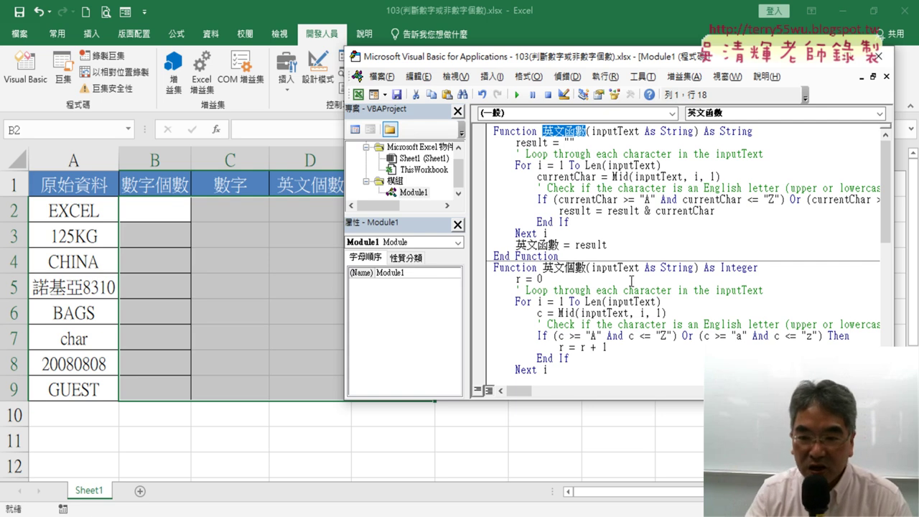
pyautogui.scroll(-6, 631, 280)
pyautogui.scroll(-2, 634, 273)
pyautogui.moveTo(571, 257); pyautogui.dragTo(487, 133)
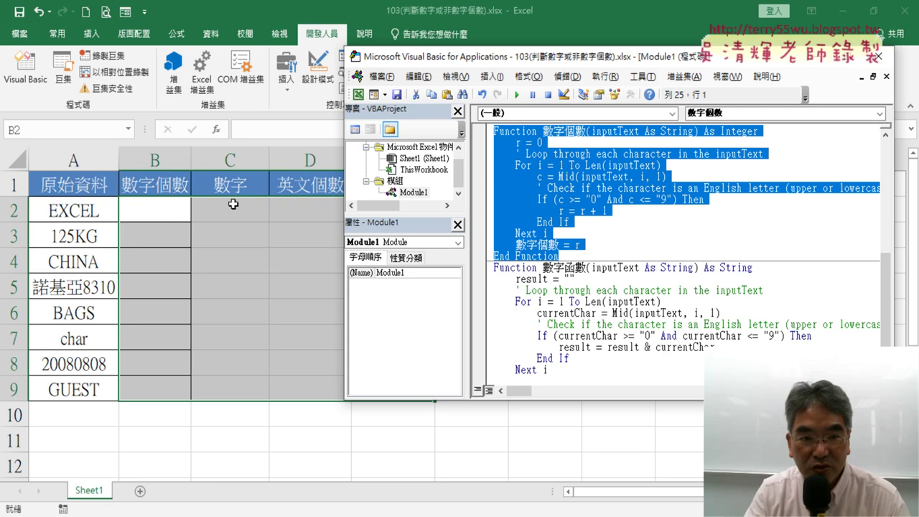
pyautogui.scroll(3, 612, 233)
# Replace all Module1 code with the ChatGPT digit functions, then add the 英文函數 and 英文個數 functions
pyautogui.click(520, 258)
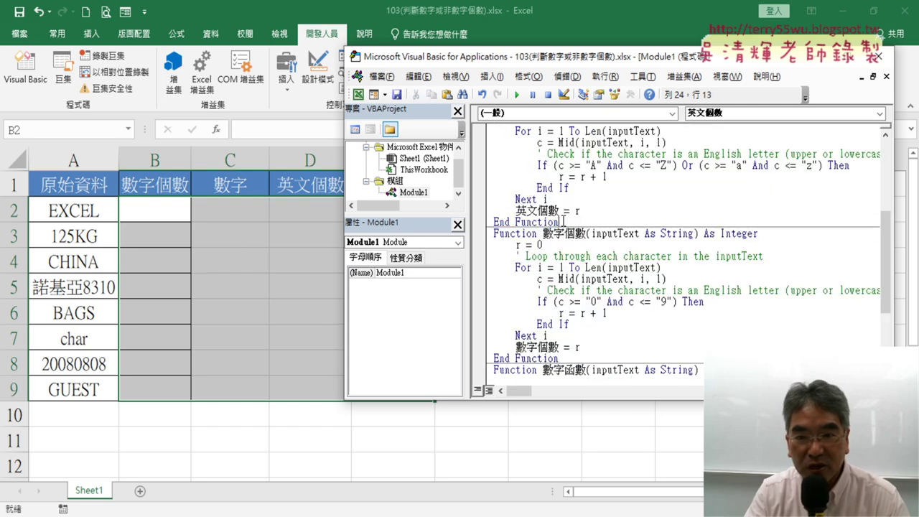
pyautogui.hotkey('ctrl', 'a')
pyautogui.rightClick(529, 154)
pyautogui.click(556, 190)
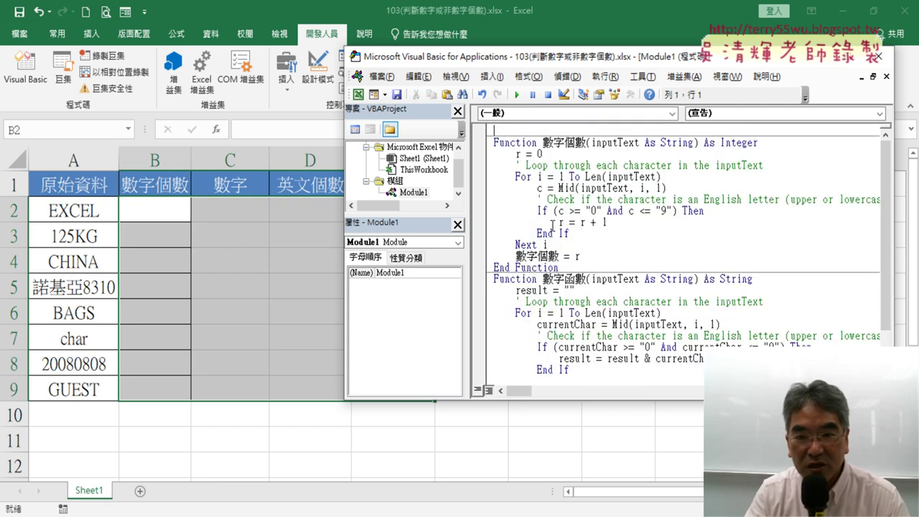
pyautogui.hotkey('ctrl', 'v')
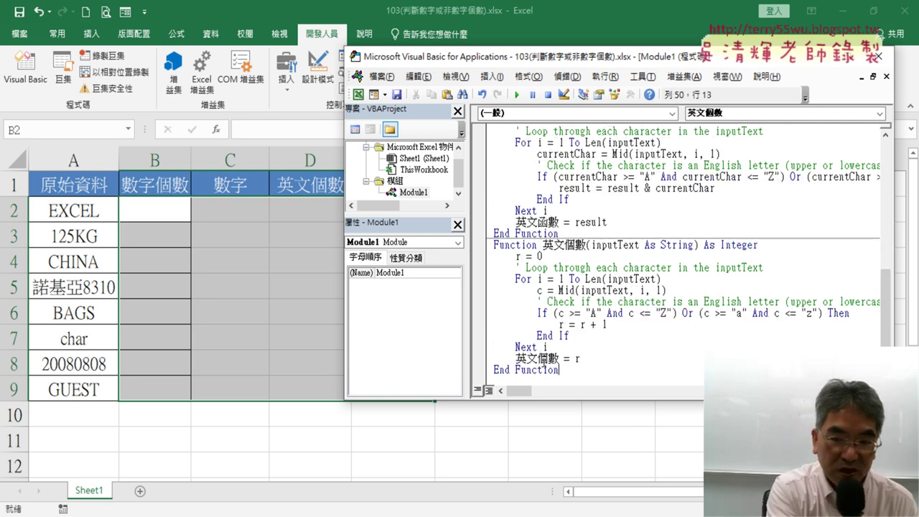
# Insert blank lines after the 數字個數 function
pyautogui.scroll(4, 567, 196)
pyautogui.scroll(10, 567, 195)
pyautogui.click(553, 134)
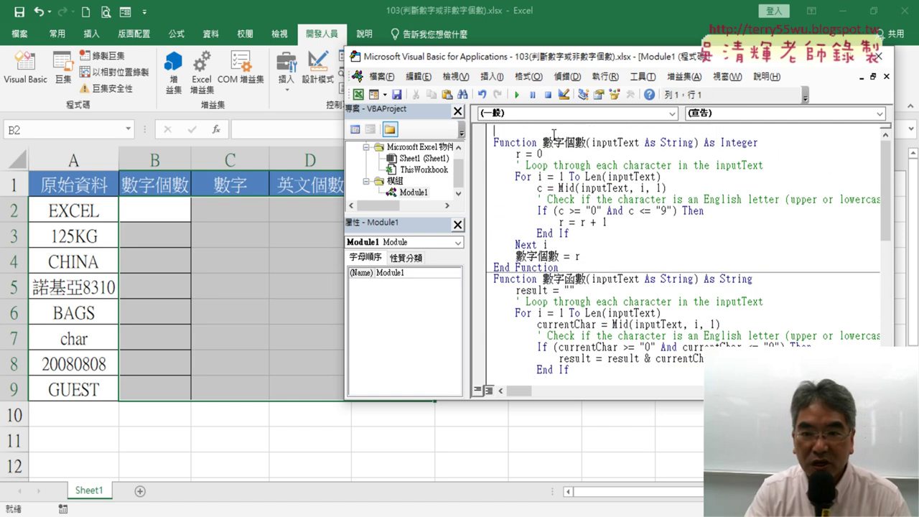
pyautogui.scroll(-1, 553, 134)
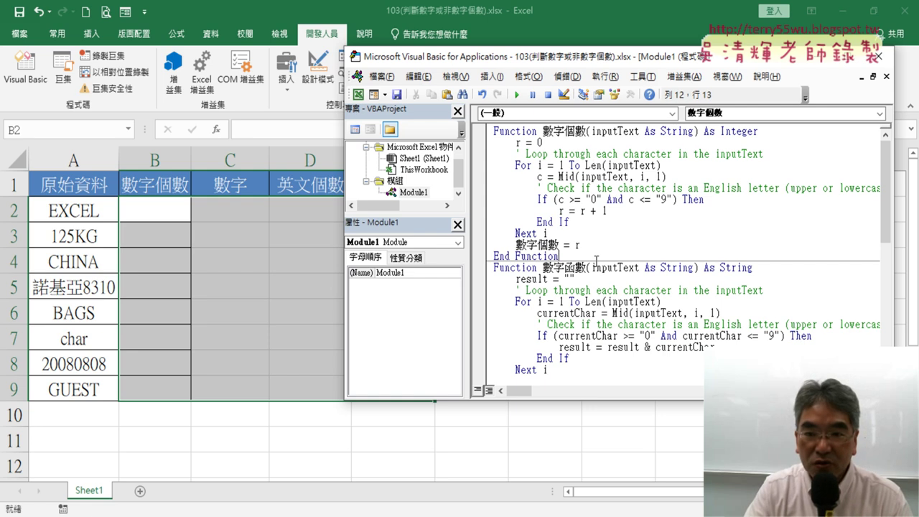
pyautogui.press('Return')
pyautogui.press('Return')
pyautogui.press('Return')
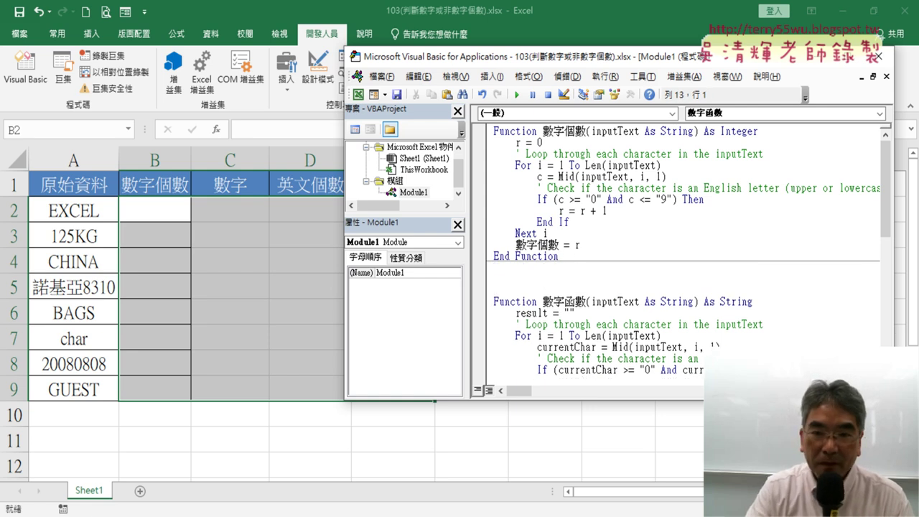
pyautogui.moveTo(574, 257); pyautogui.dragTo(488, 131)
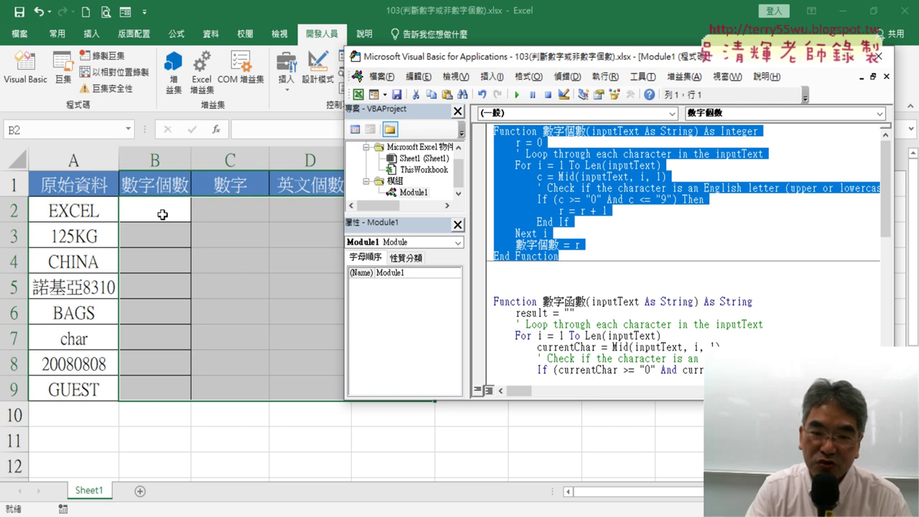
pyautogui.click(526, 267)
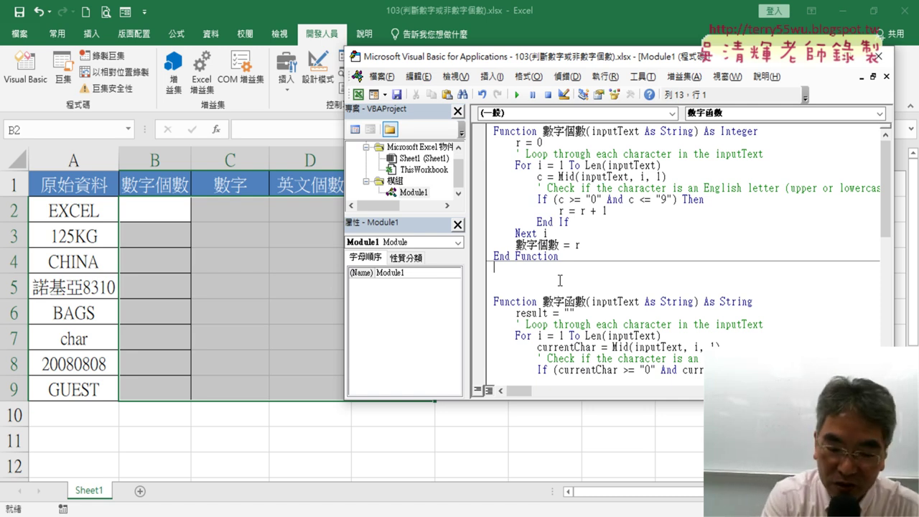
# Rename the function to 數字個數函數 and declare a new Sub 數字個數
pyautogui.write('ㄙ')
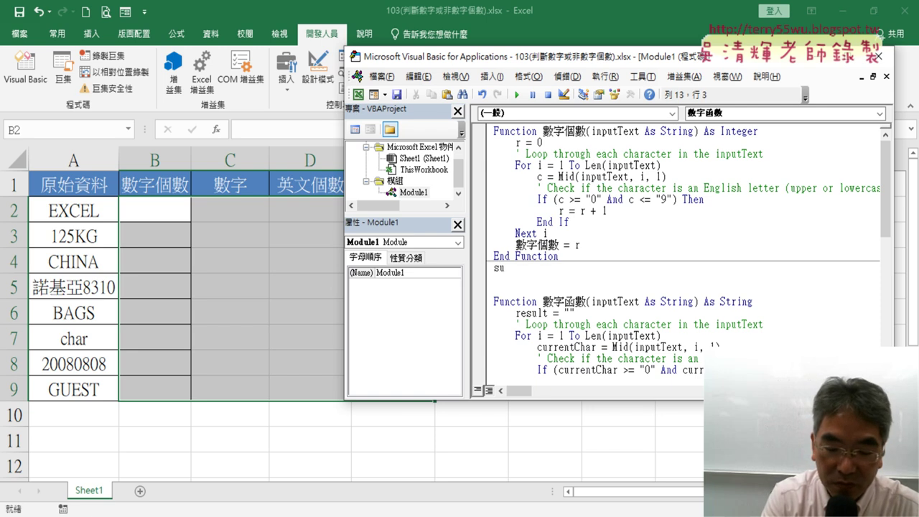
pyautogui.write('b')
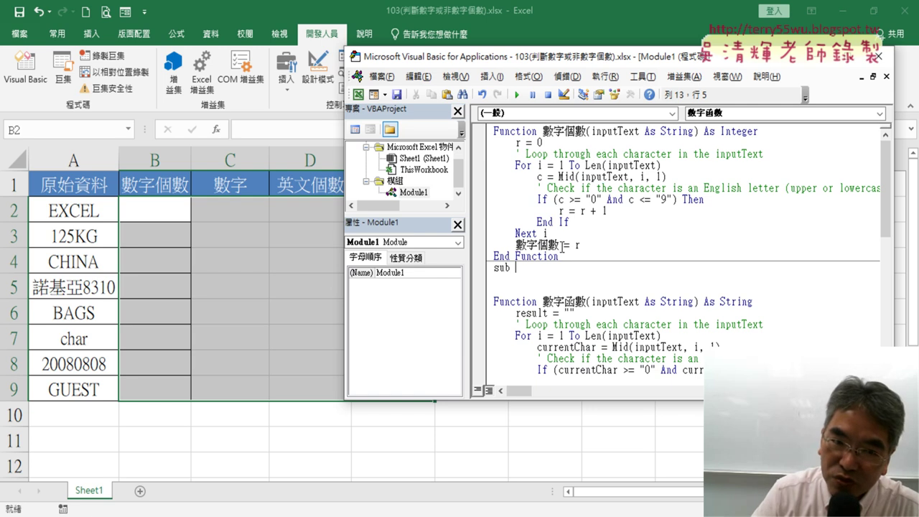
pyautogui.click(561, 245)
pyautogui.click(444, 322)
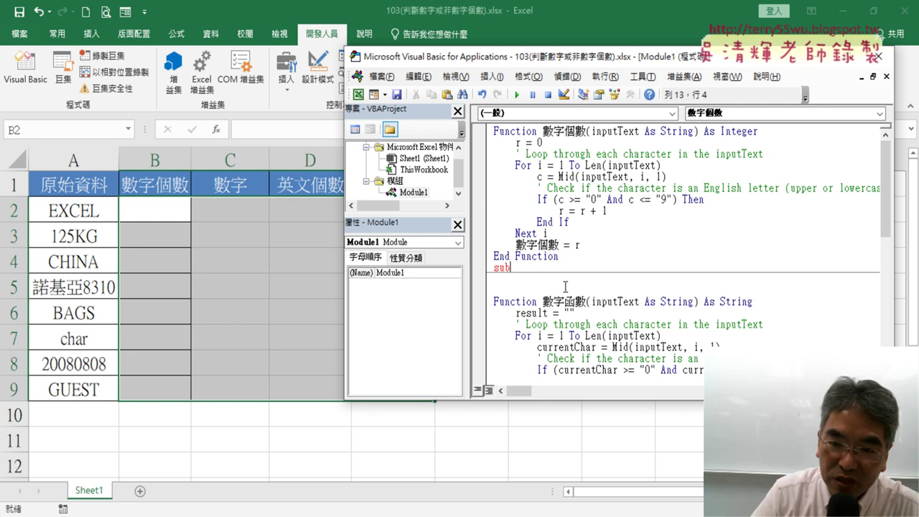
pyautogui.moveTo(586, 301)
pyautogui.mouseDown()
pyautogui.moveTo(564, 301)
pyautogui.moveTo(561, 249)
pyautogui.moveTo(583, 132)
pyautogui.mouseUp()
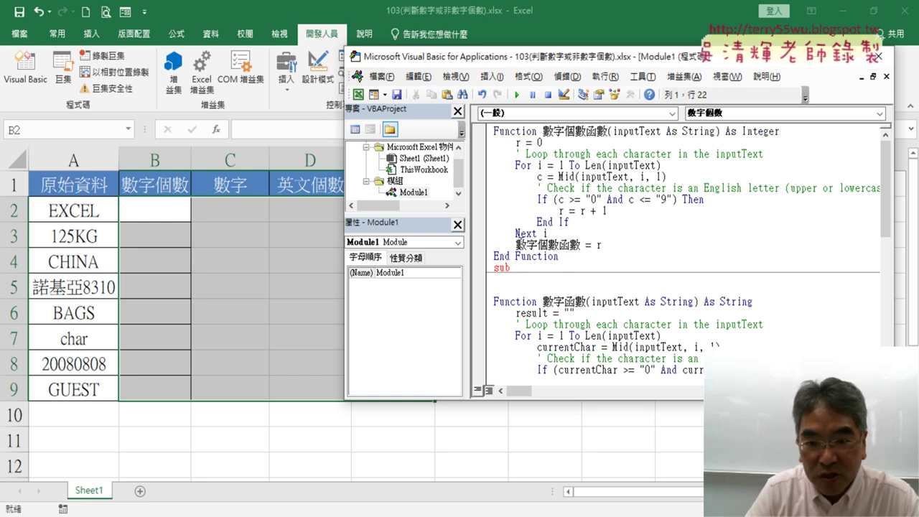
pyautogui.moveTo(515, 245)
pyautogui.mouseDown()
pyautogui.moveTo(549, 244)
pyautogui.moveTo(514, 267)
pyautogui.mouseUp()
pyautogui.write('數字個數')
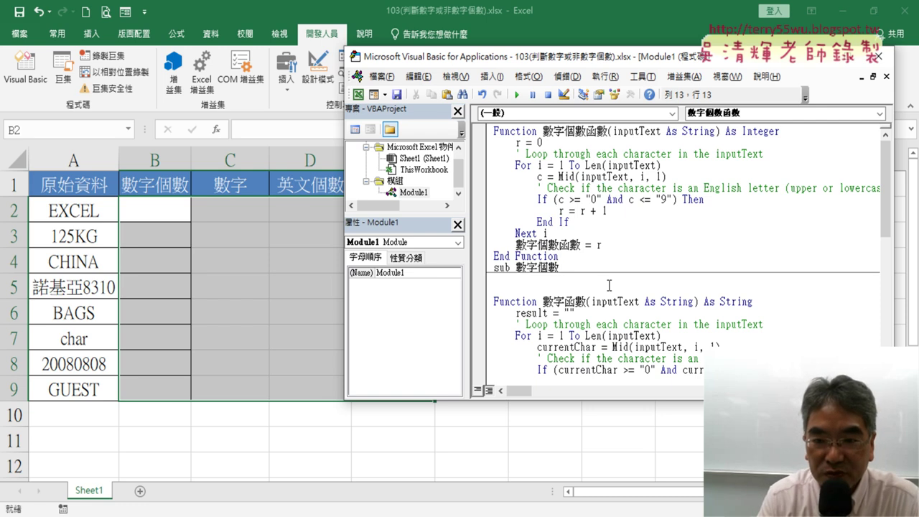
pyautogui.press('Return')
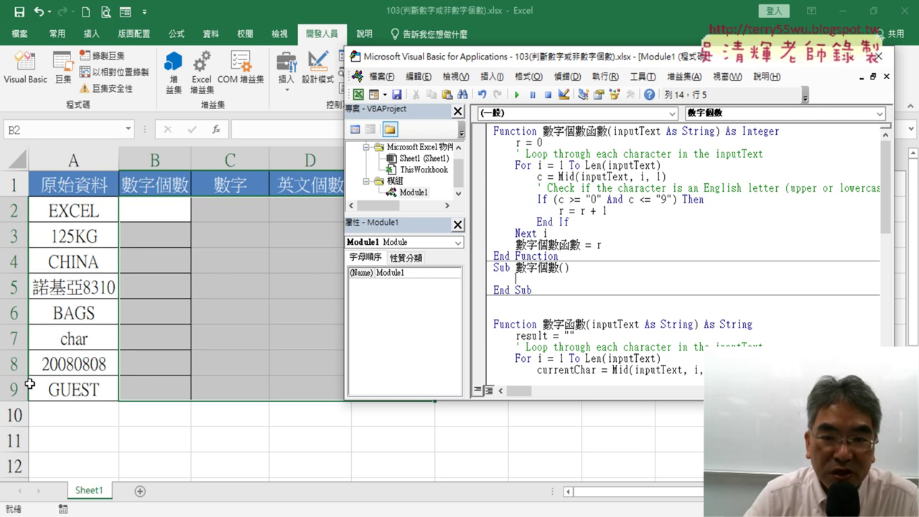
# Add an empty For i = 2 To 9 … Next loop inside Sub 數字個數
pyautogui.write('f')
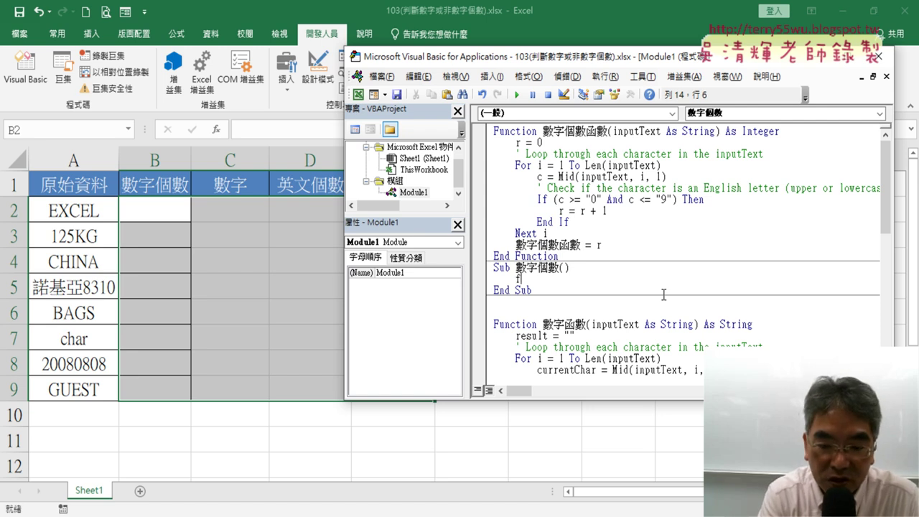
pyautogui.write('or i=')
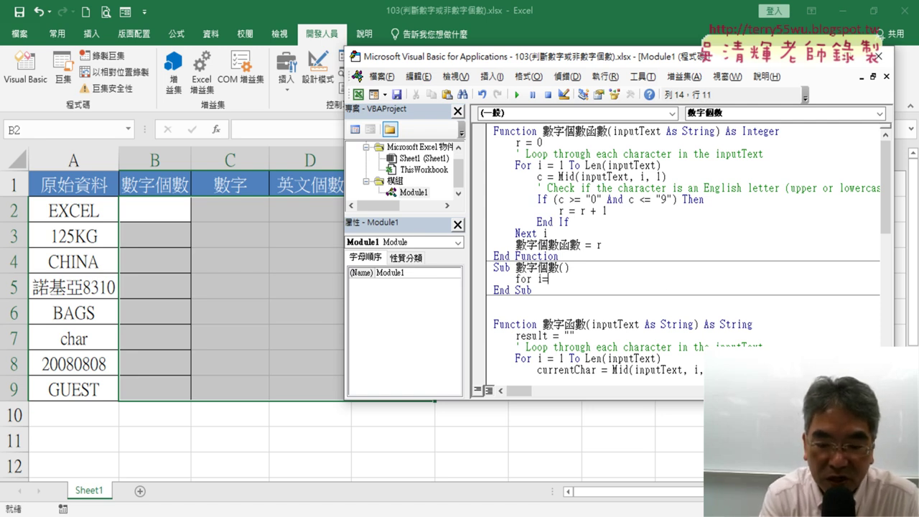
pyautogui.write('2')
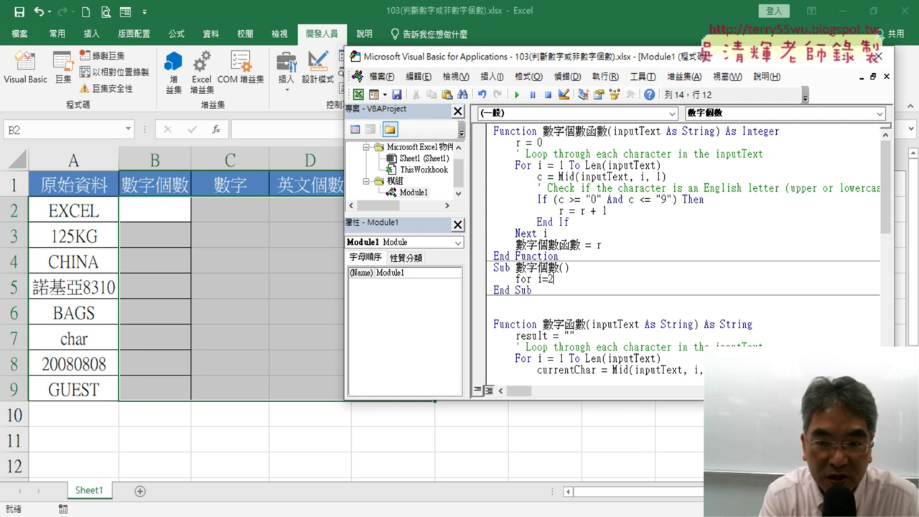
pyautogui.write(' to')
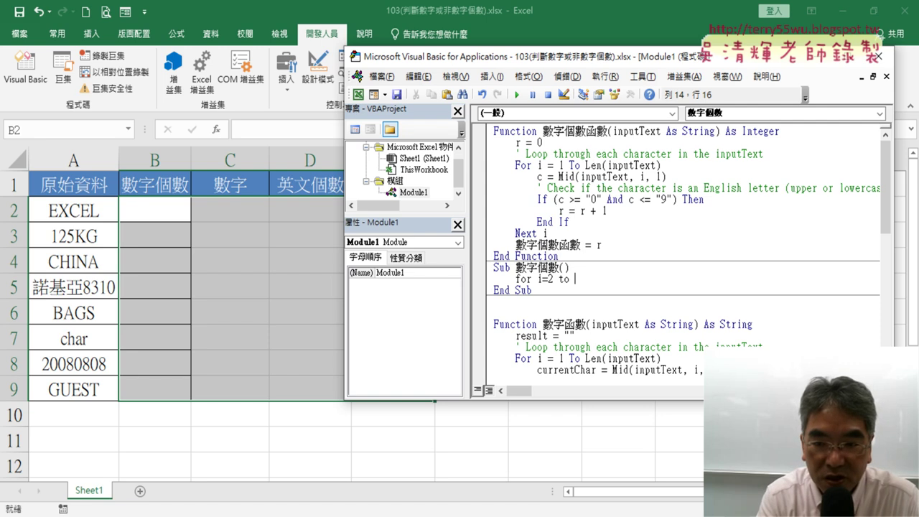
pyautogui.write('9')
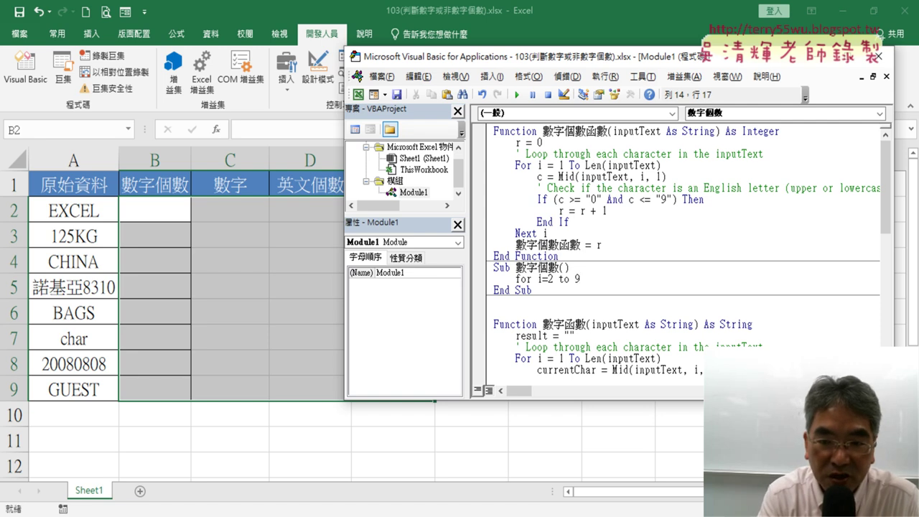
pyautogui.press('Return')
pyautogui.press('Return')
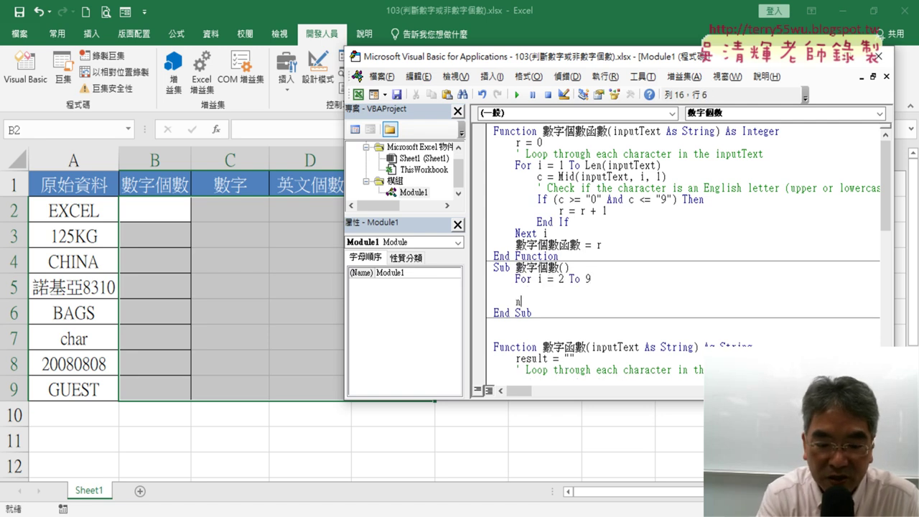
pyautogui.write('next')
pyautogui.press('Up')
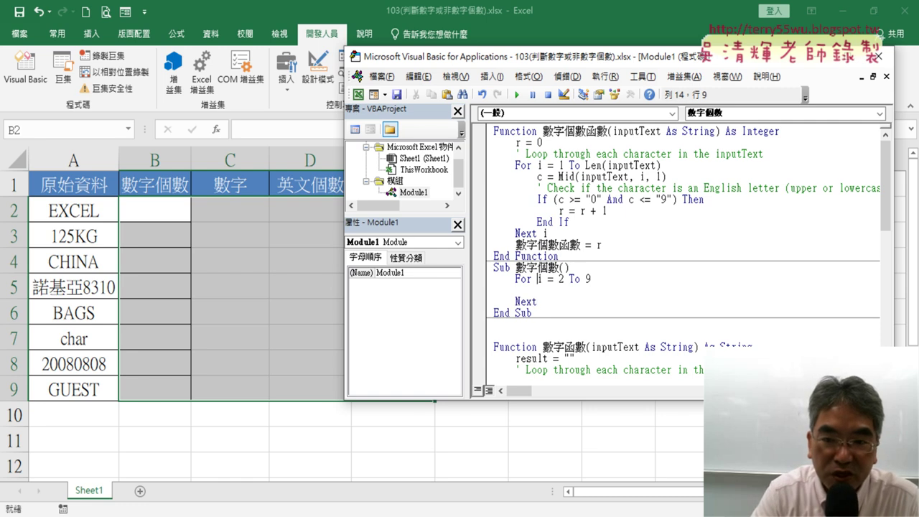
pyautogui.hotkey('shift', 'End')
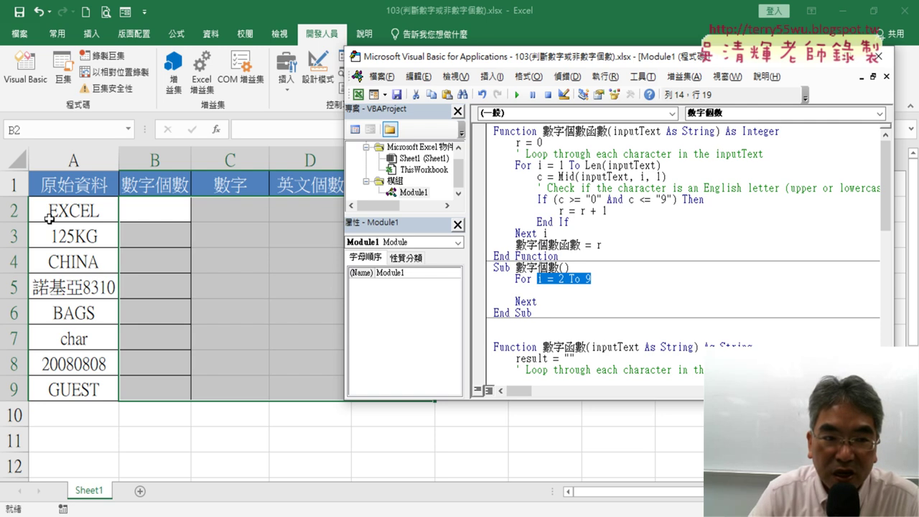
pyautogui.click(551, 290)
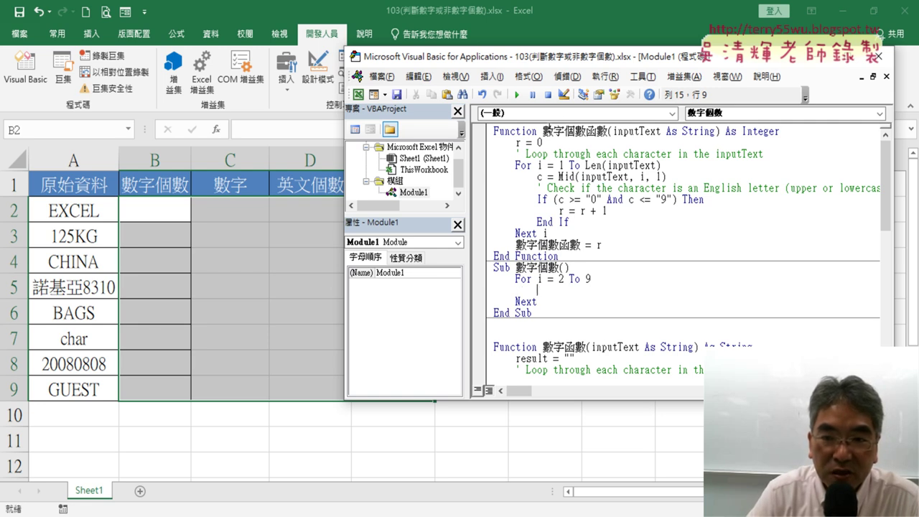
# Write the loop line Cells(i, "B") = 數字個數函數 inside Sub 數字個數
pyautogui.doubleClick(574, 131)
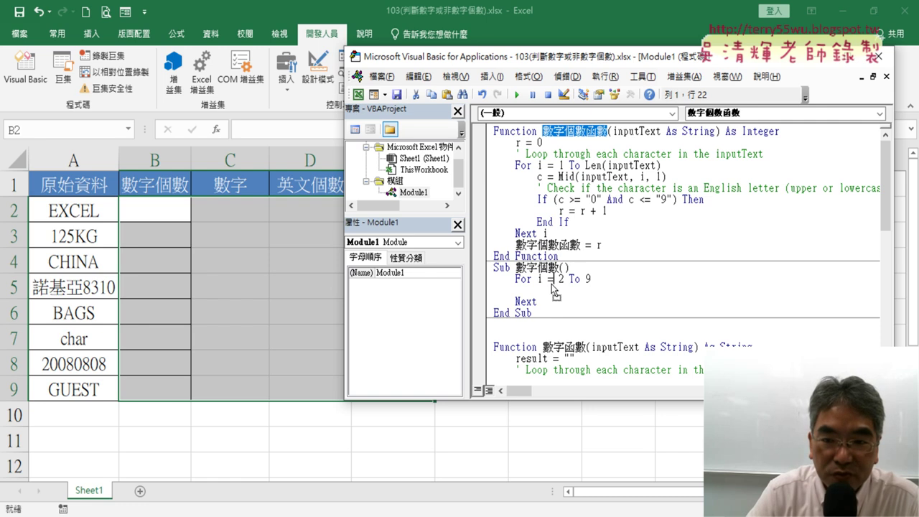
pyautogui.moveTo(553, 290); pyautogui.dragTo(550, 290)
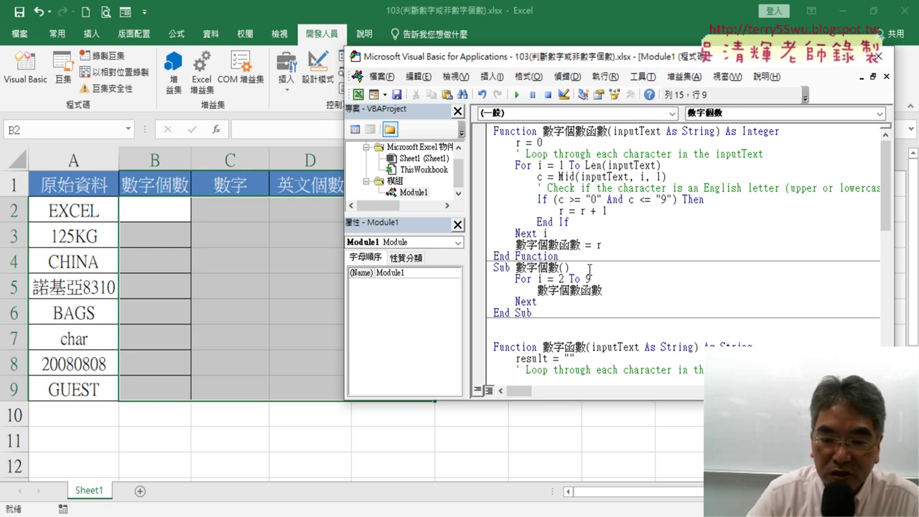
pyautogui.write('=')
pyautogui.press('Left')
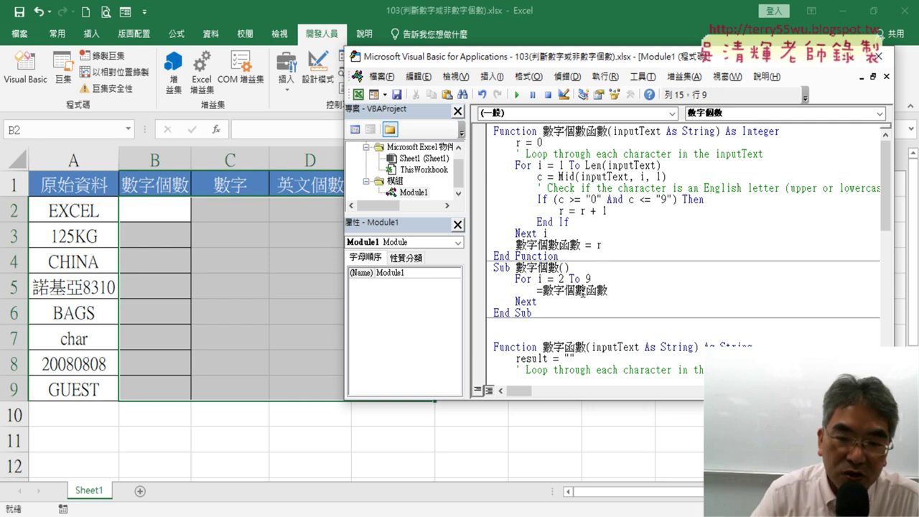
pyautogui.write('ce')
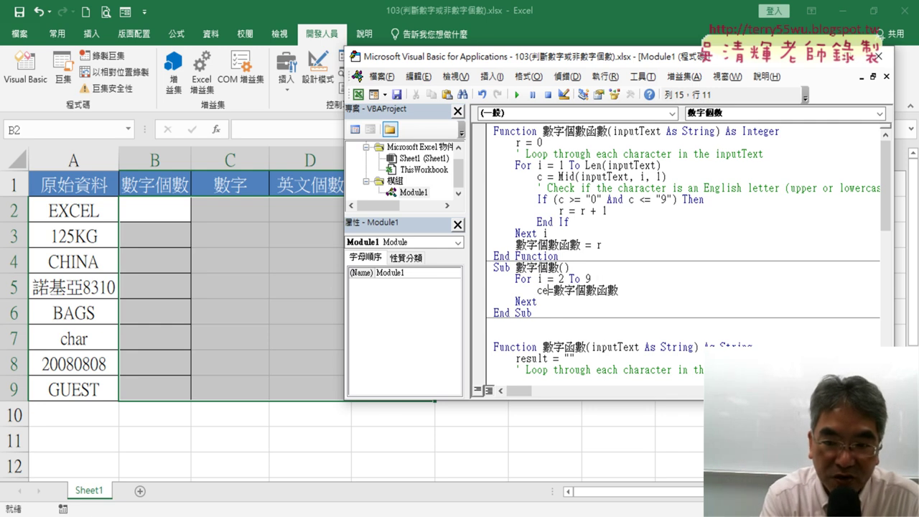
pyautogui.write('lls')
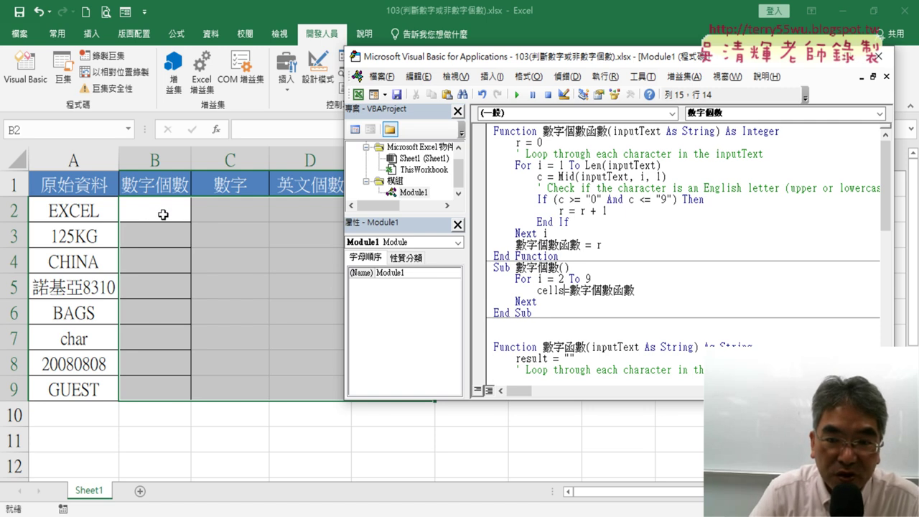
pyautogui.write('(')
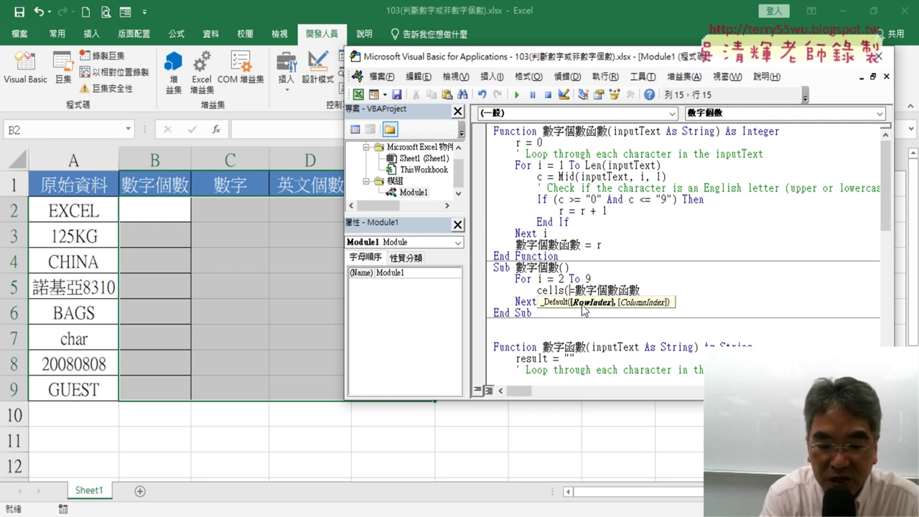
pyautogui.write('i')
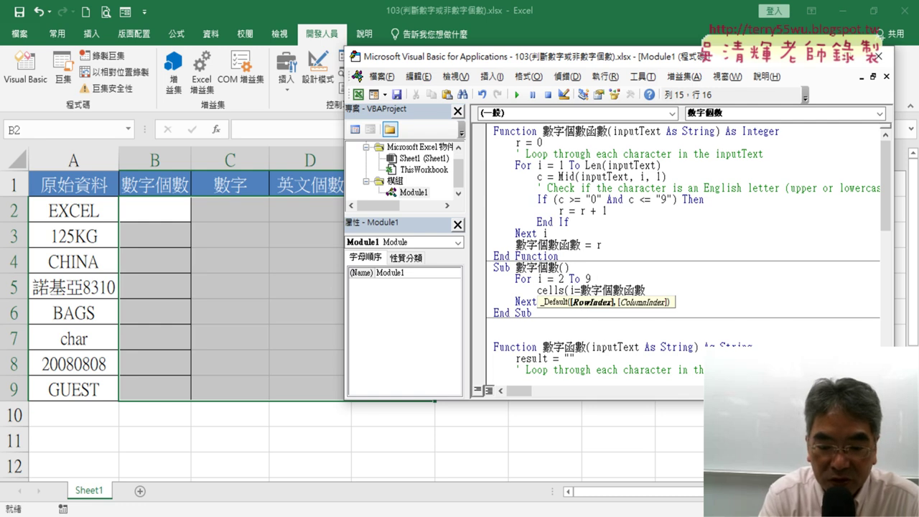
pyautogui.write(',')
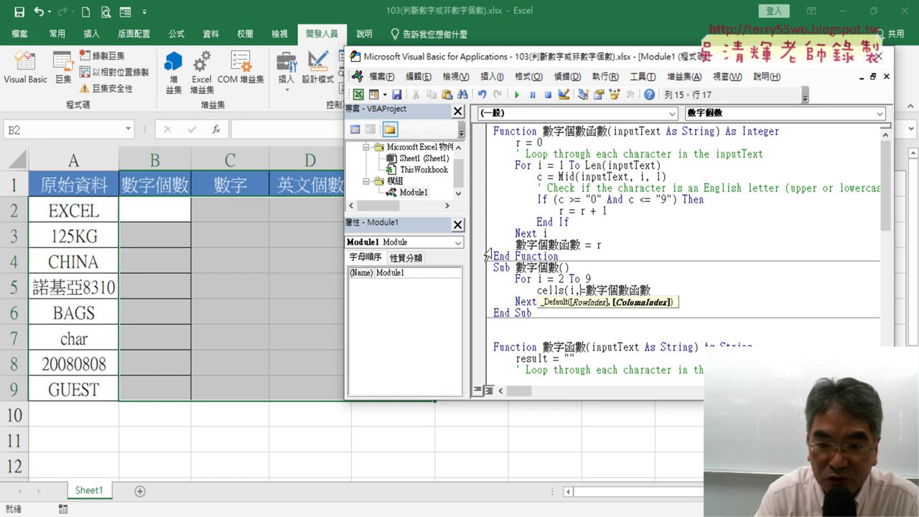
pyautogui.write('2')
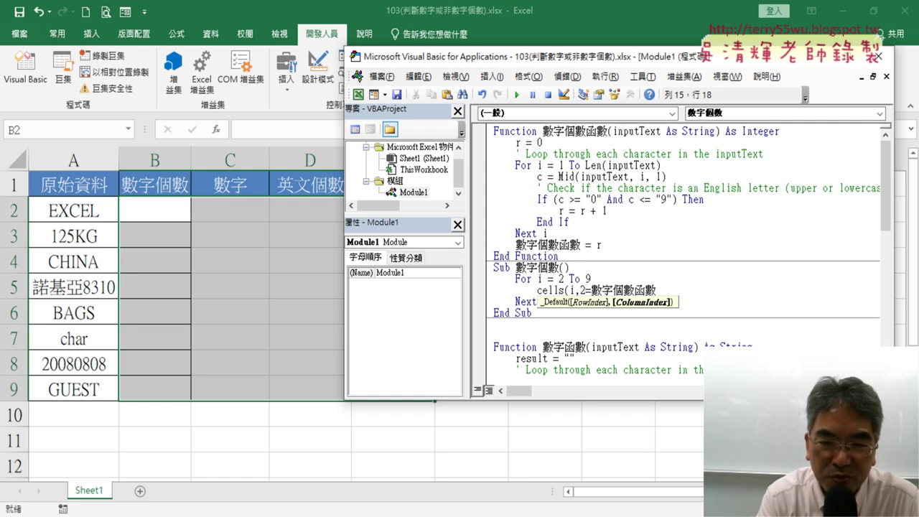
pyautogui.press('BackSpace')
pyautogui.write('"')
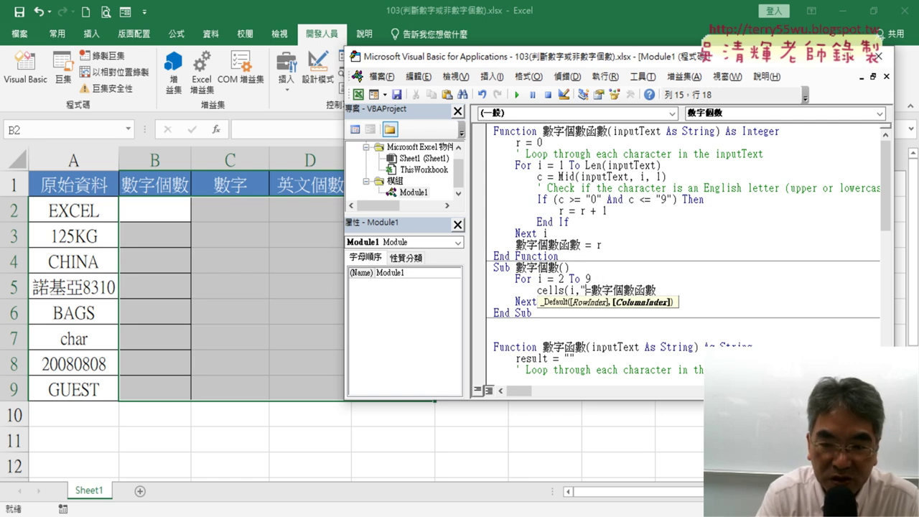
pyautogui.write('"')
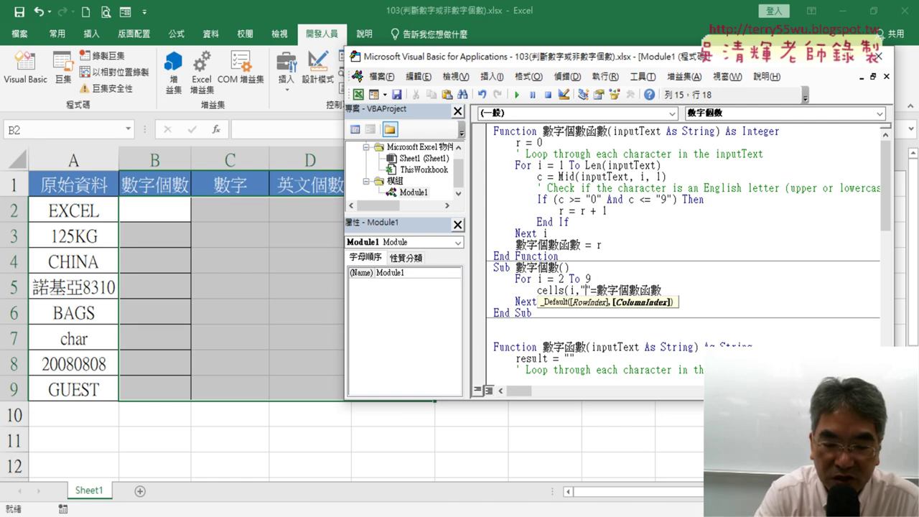
pyautogui.write('B')
pyautogui.press('Right')
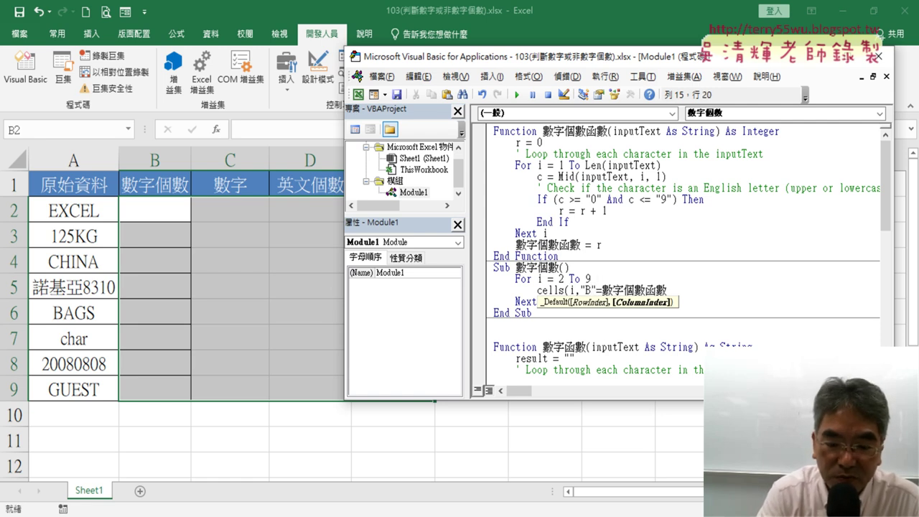
# Complete the line as Cells(i, "B") = 數字個數函數(Cells(i, "A"))
pyautogui.write(')')
pyautogui.click(654, 194)
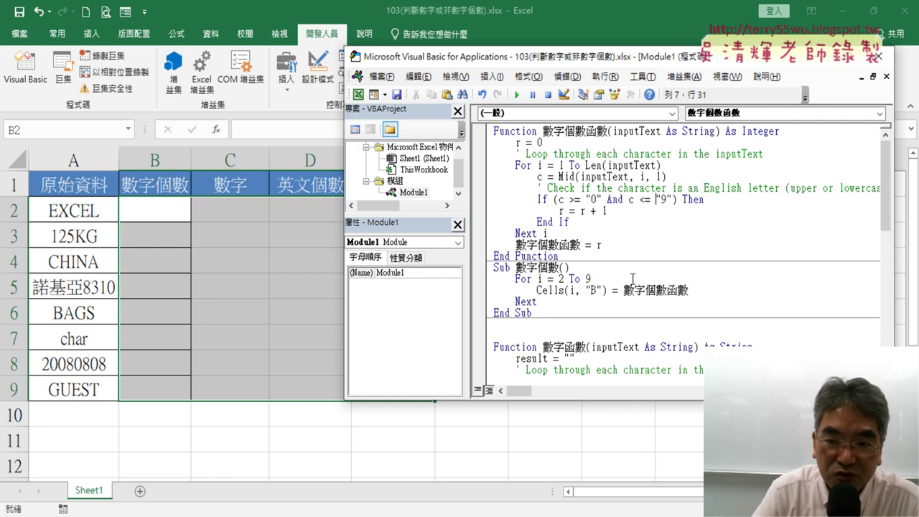
pyautogui.moveTo(603, 290); pyautogui.dragTo(585, 291)
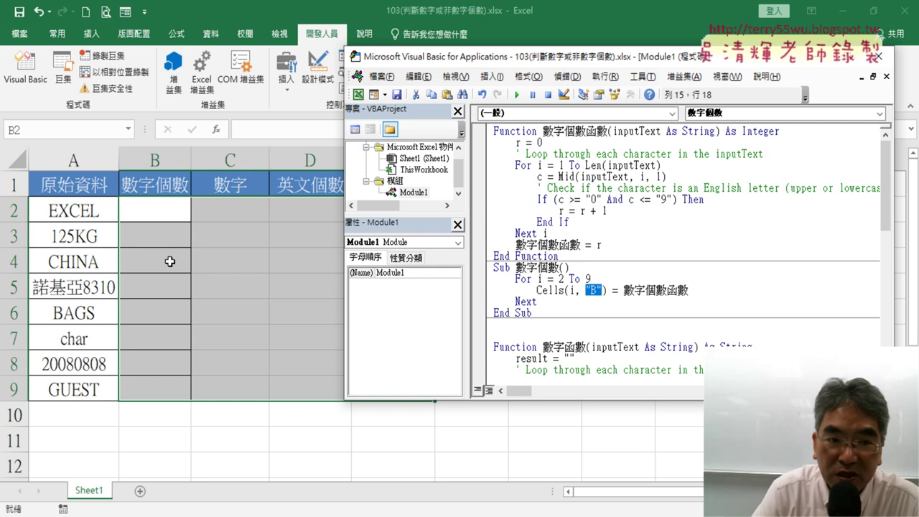
pyautogui.click(838, 290)
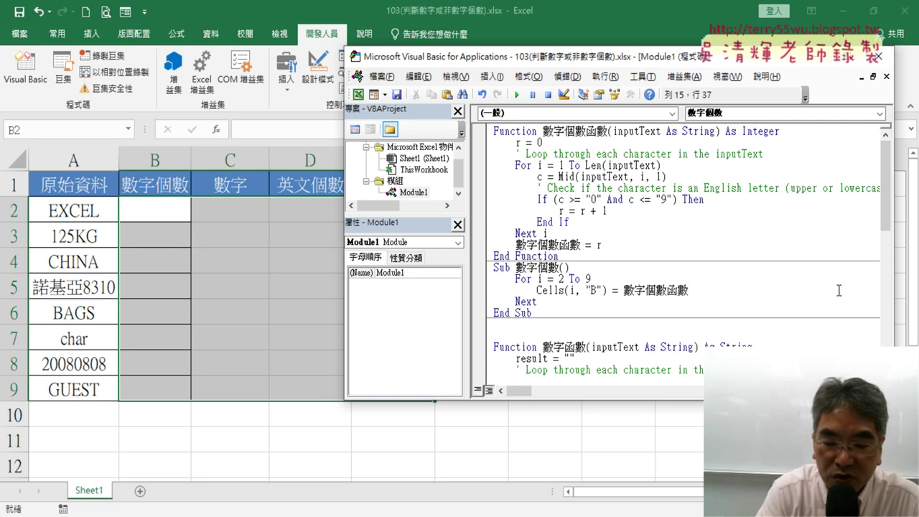
pyautogui.write('(')
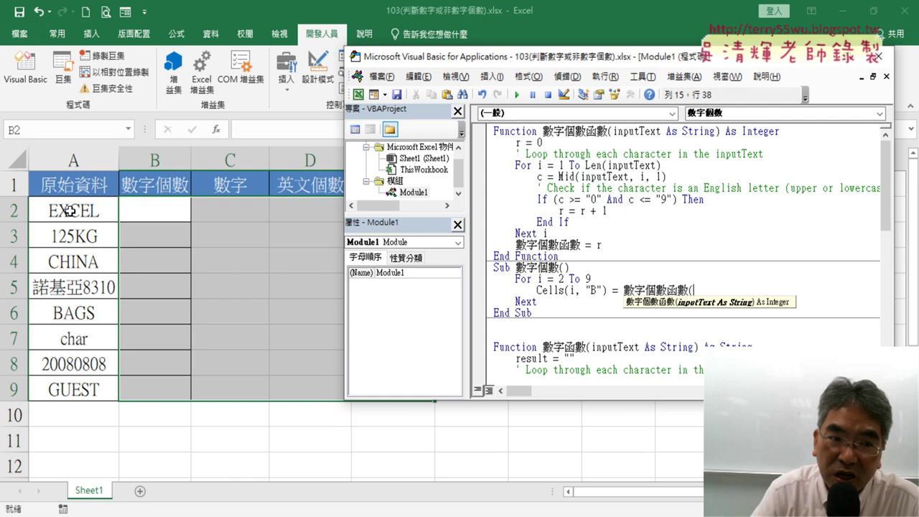
pyautogui.click(537, 288)
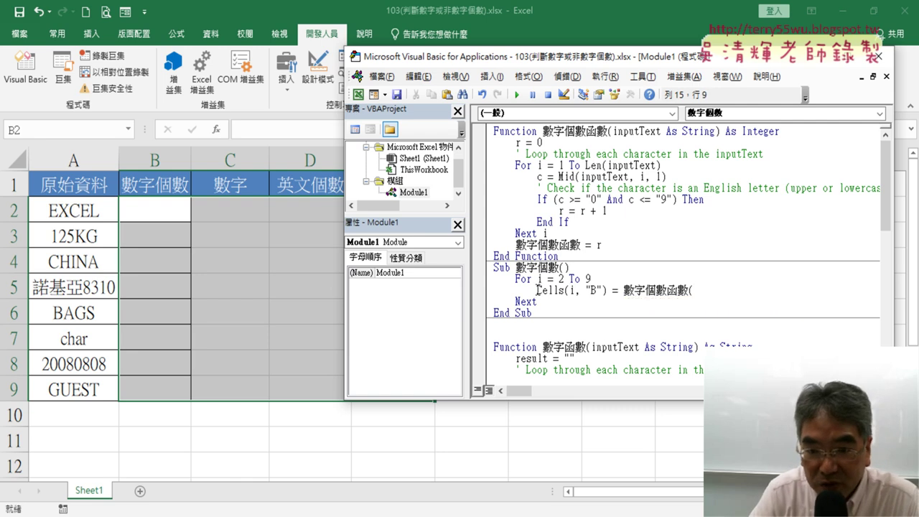
pyautogui.moveTo(536, 288); pyautogui.dragTo(697, 294)
pyautogui.write('Cells(i, "B")')
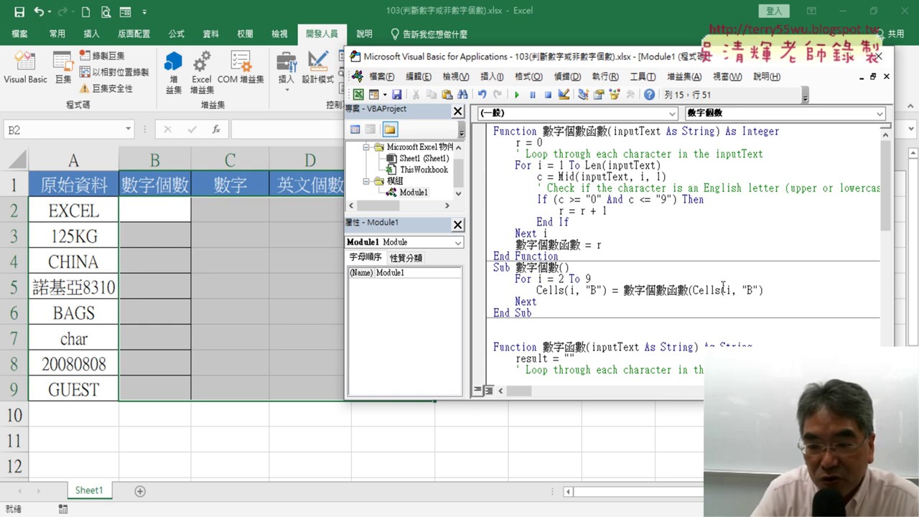
pyautogui.doubleClick(750, 290)
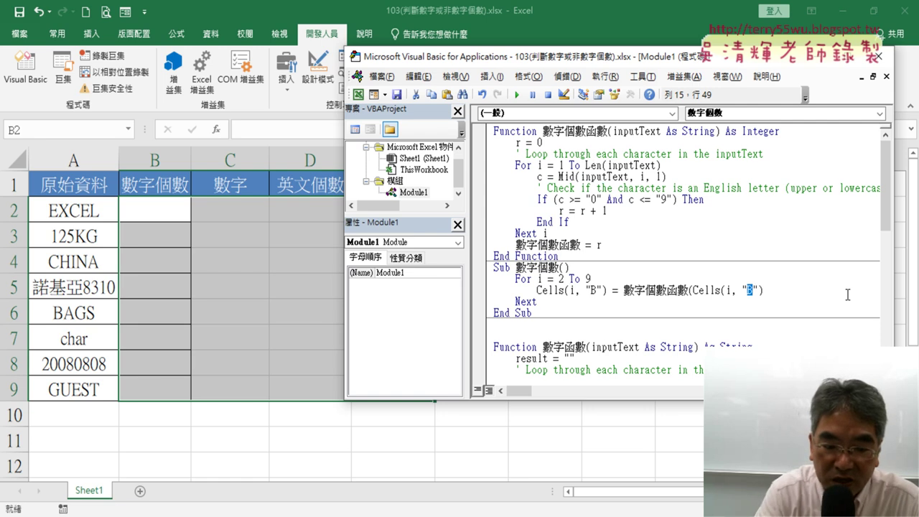
pyautogui.write('A"')
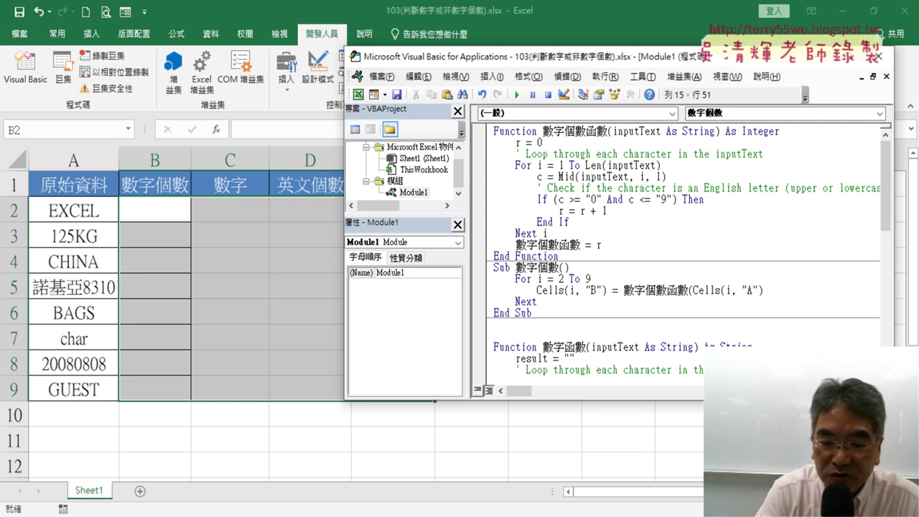
pyautogui.write(')')
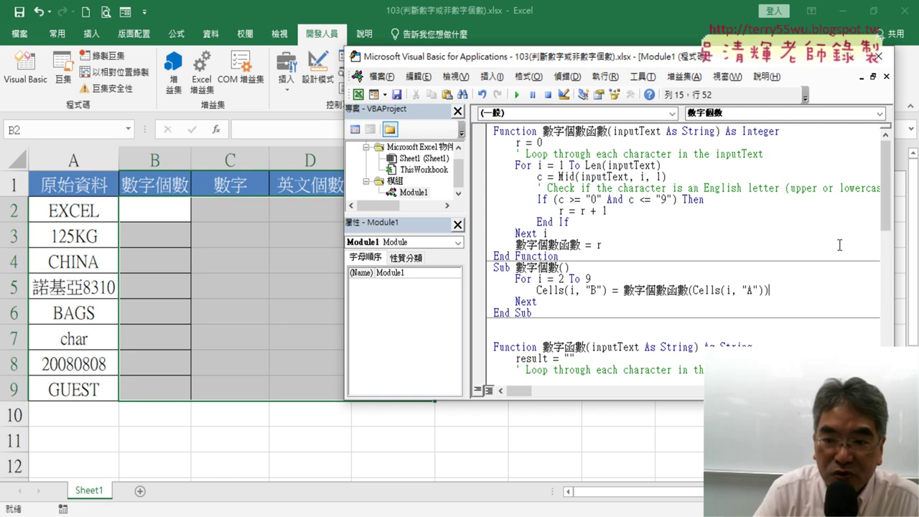
pyautogui.moveTo(769, 290); pyautogui.dragTo(623, 290)
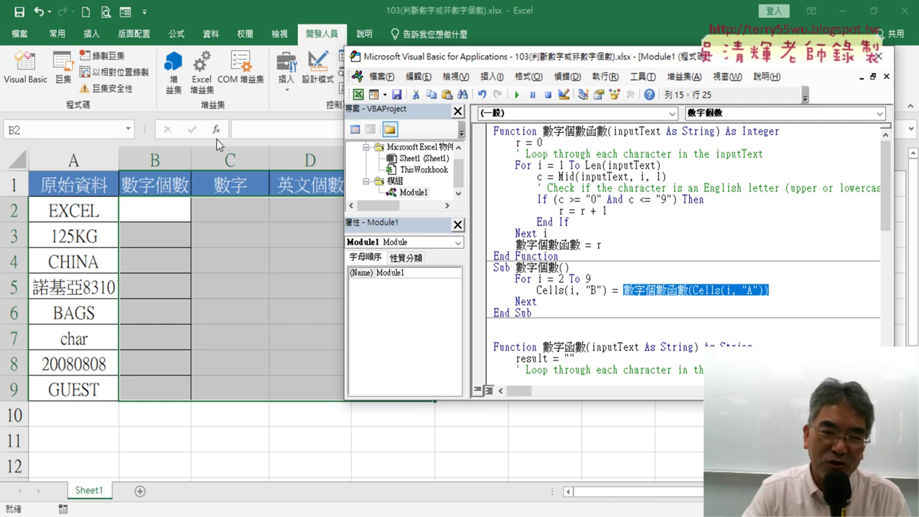
pyautogui.click(595, 288)
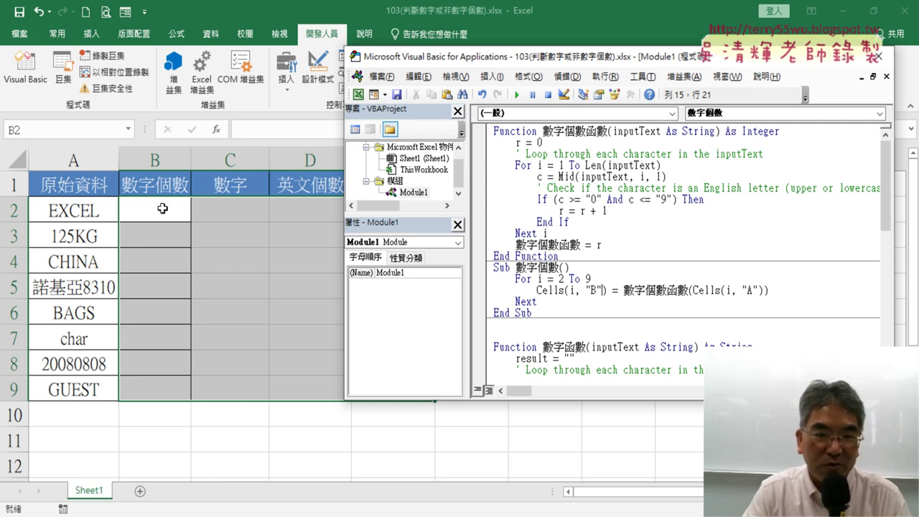
pyautogui.click(559, 289)
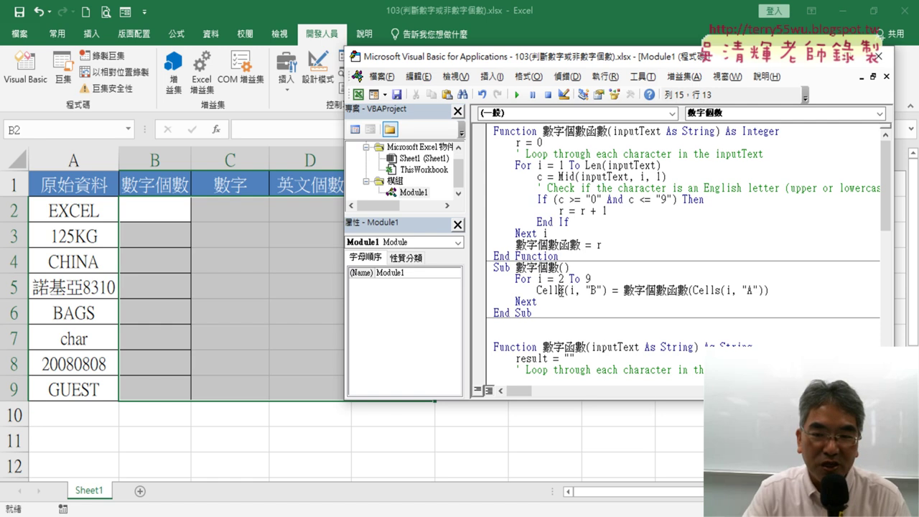
# Run Sub 數字個數 to fill B2:B9 with 0, 3, 0, 4, 0, 0, 8, 0, then remove the blank line after End Sub
pyautogui.click(517, 95)
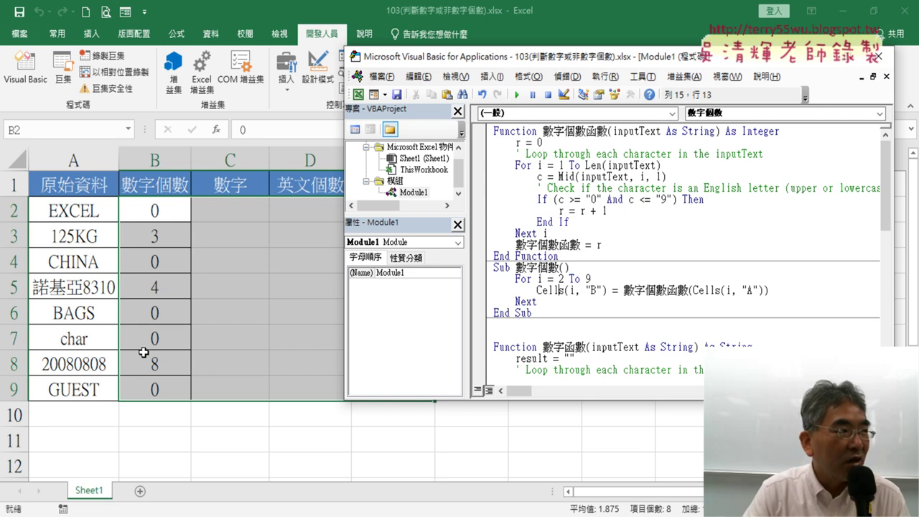
pyautogui.moveTo(545, 310); pyautogui.dragTo(493, 268)
pyautogui.click(545, 309)
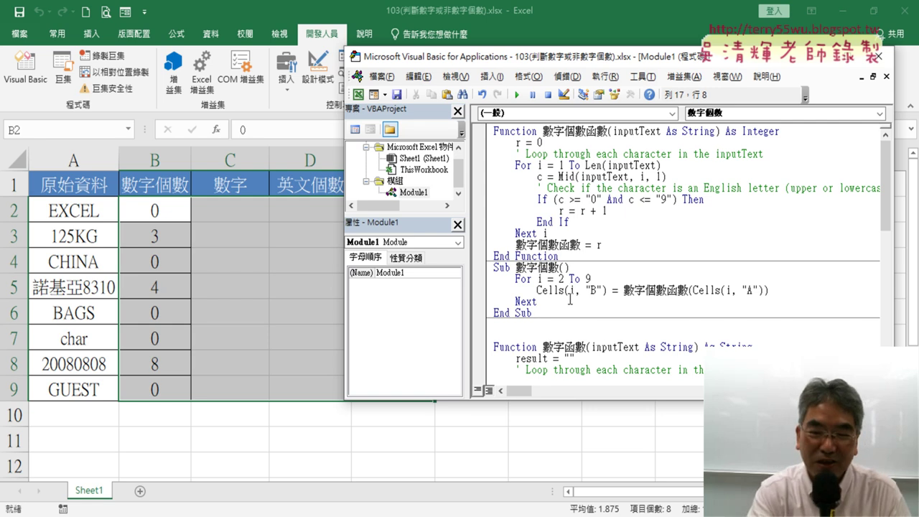
pyautogui.press('Delete')
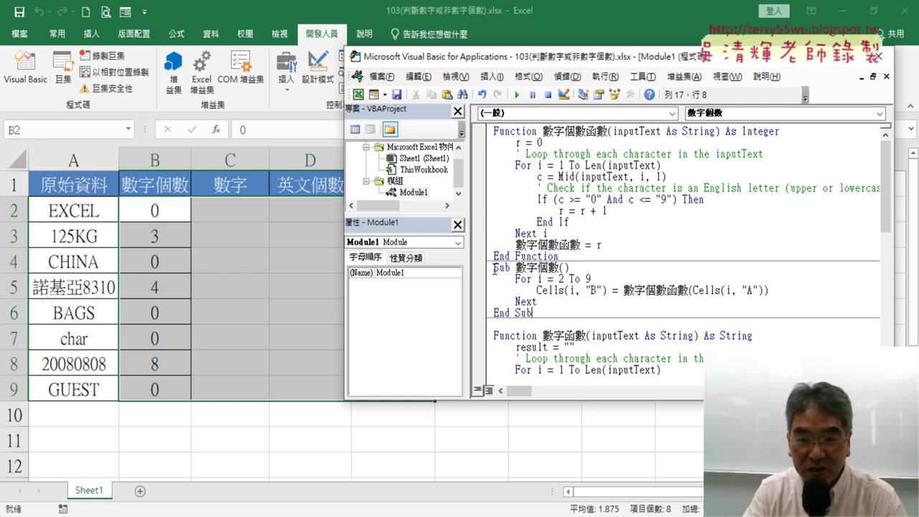
# Rebuild Sub 數字個數 with the pasted For i = 2 To 9 loop
pyautogui.moveTo(560, 267); pyautogui.dragTo(562, 312)
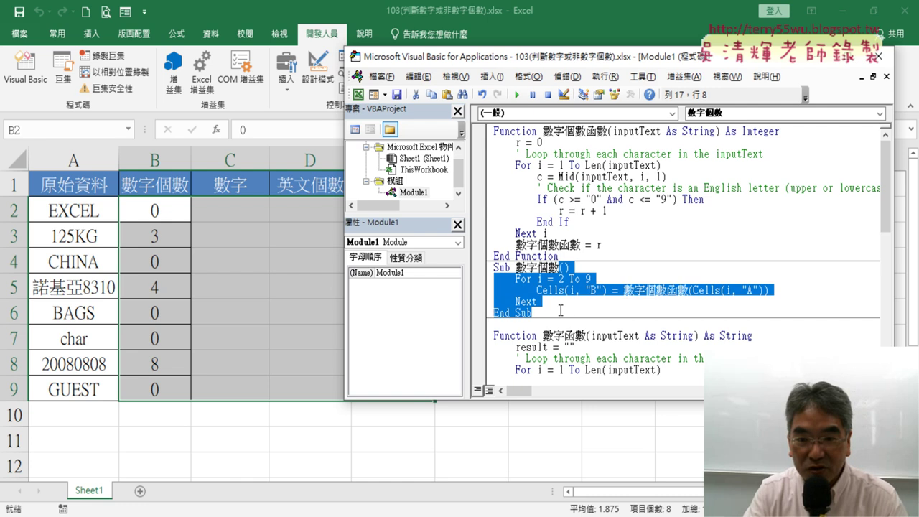
pyautogui.press('Delete')
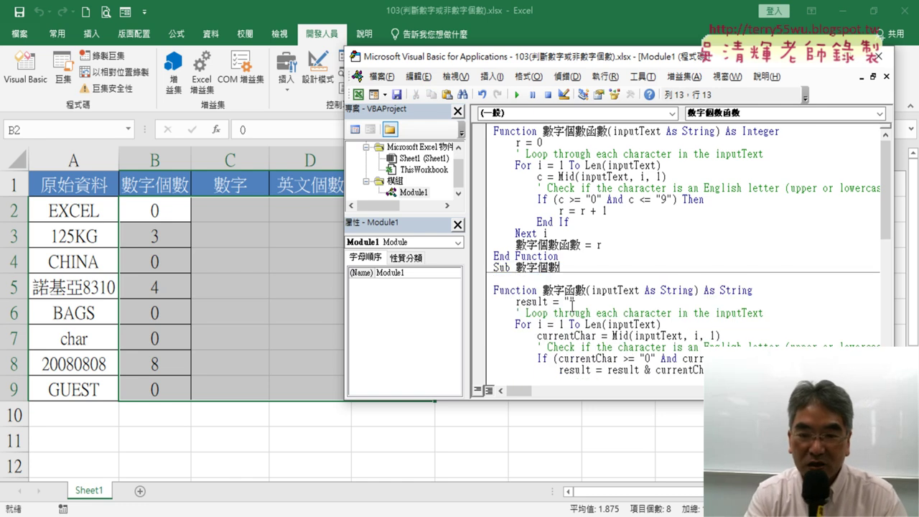
pyautogui.press('Return')
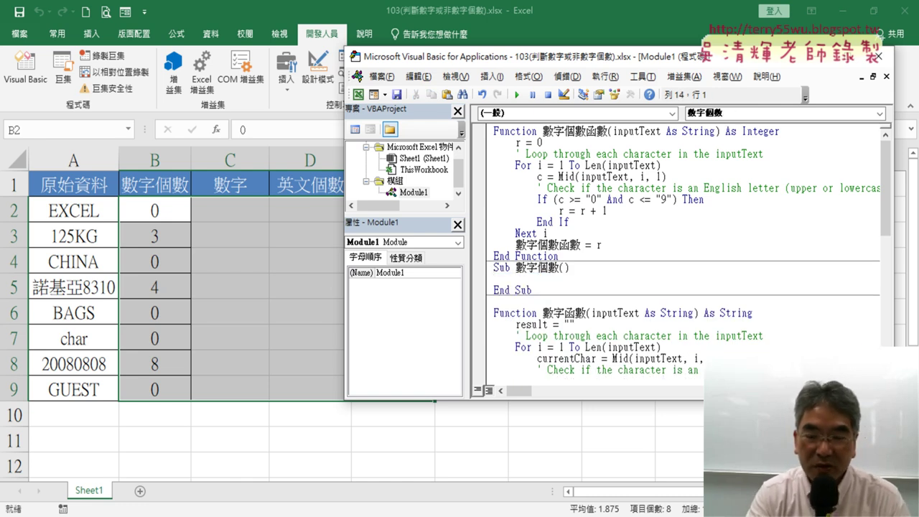
pyautogui.hotkey('ctrl', 'v')
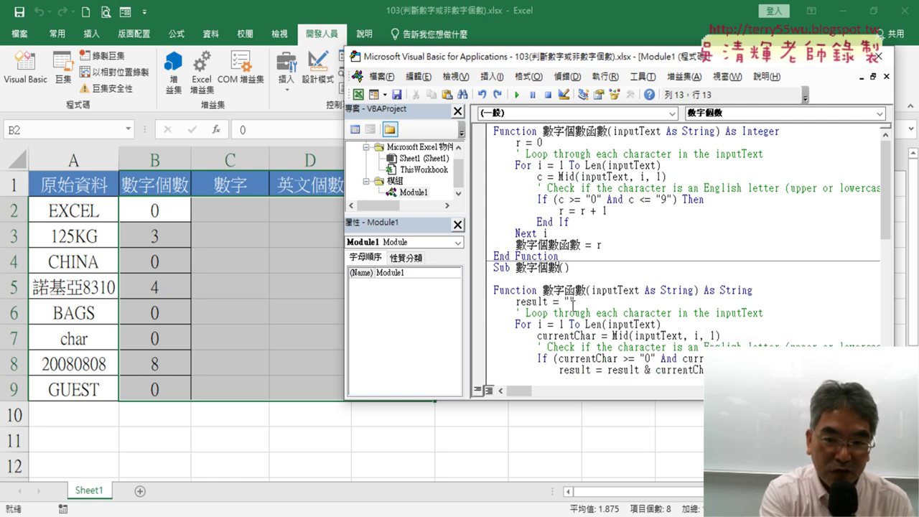
pyautogui.moveTo(559, 267); pyautogui.dragTo(573, 311)
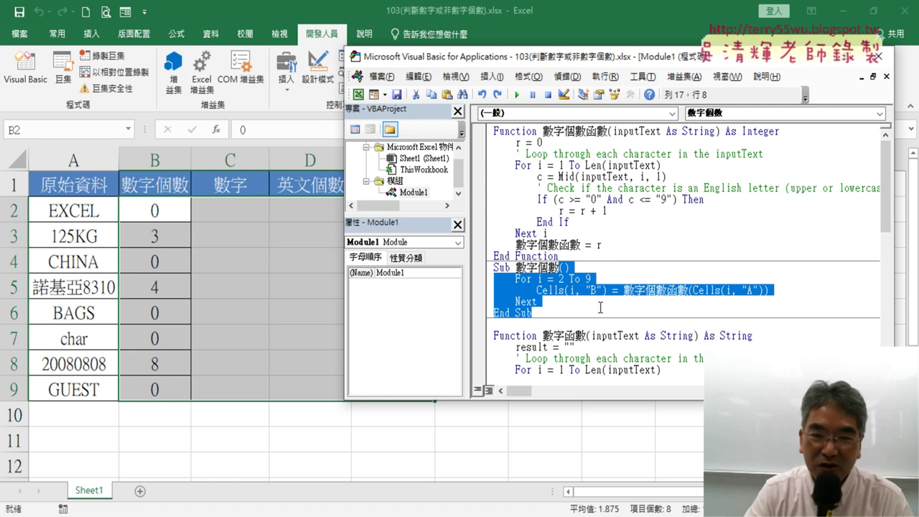
# Copy the whole 數字個數 Sub and insert blank lines above Function 英文函數
pyautogui.scroll(-2, 626, 298)
pyautogui.scroll(-1, 627, 302)
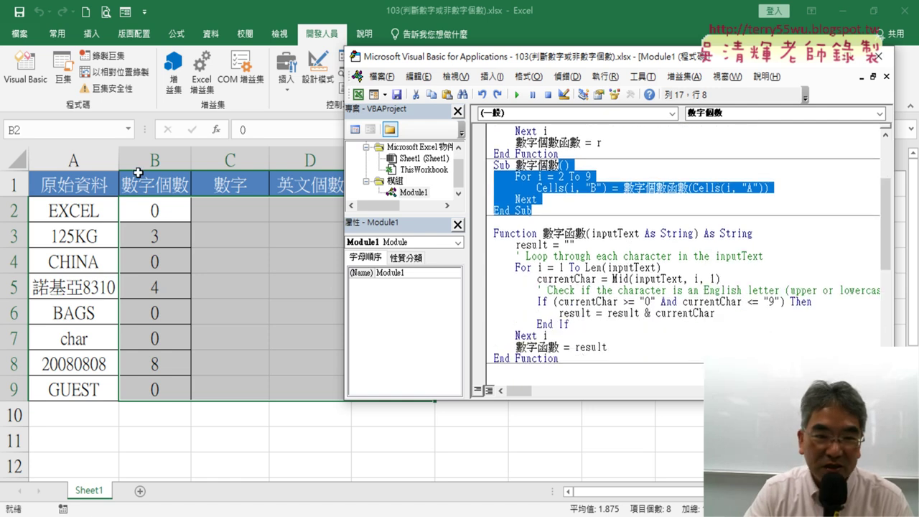
pyautogui.click(572, 214)
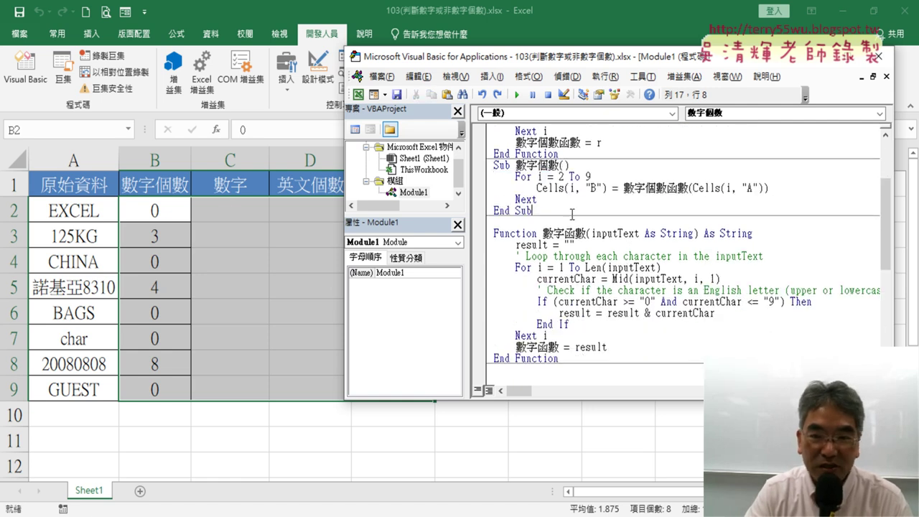
pyautogui.moveTo(535, 211); pyautogui.dragTo(492, 167)
pyautogui.rightClick(549, 181)
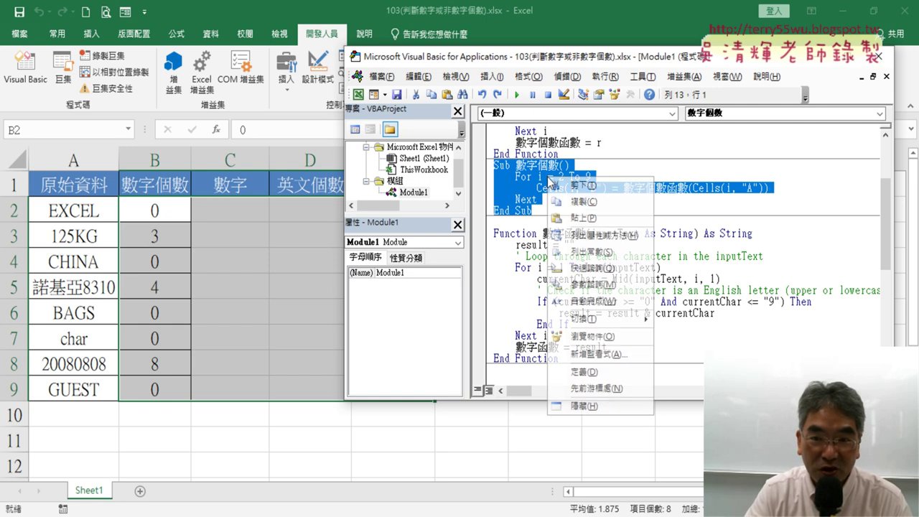
pyautogui.click(577, 207)
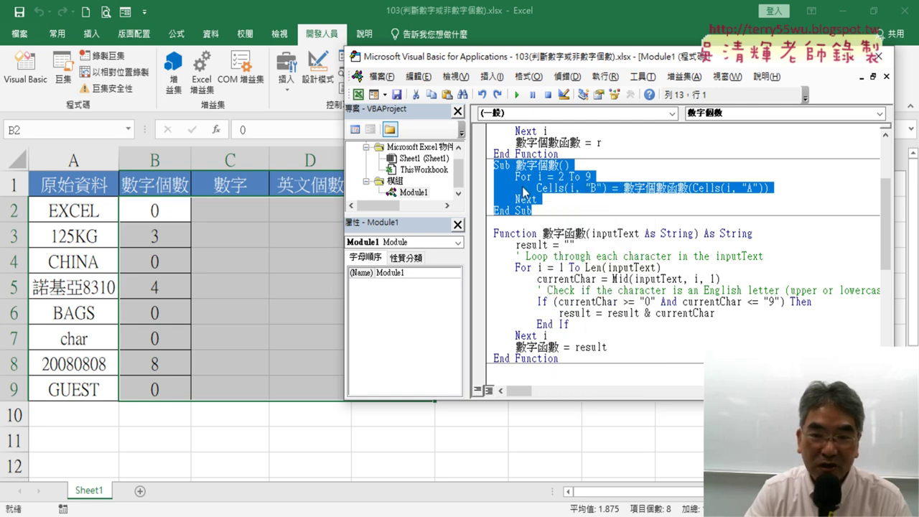
pyautogui.scroll(-2, 520, 391)
pyautogui.click(548, 302)
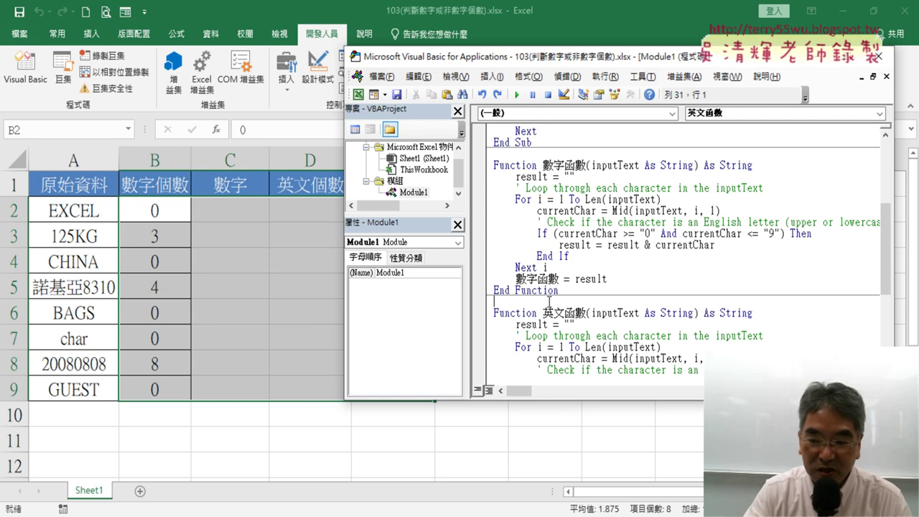
pyautogui.press('Return')
pyautogui.press('Return')
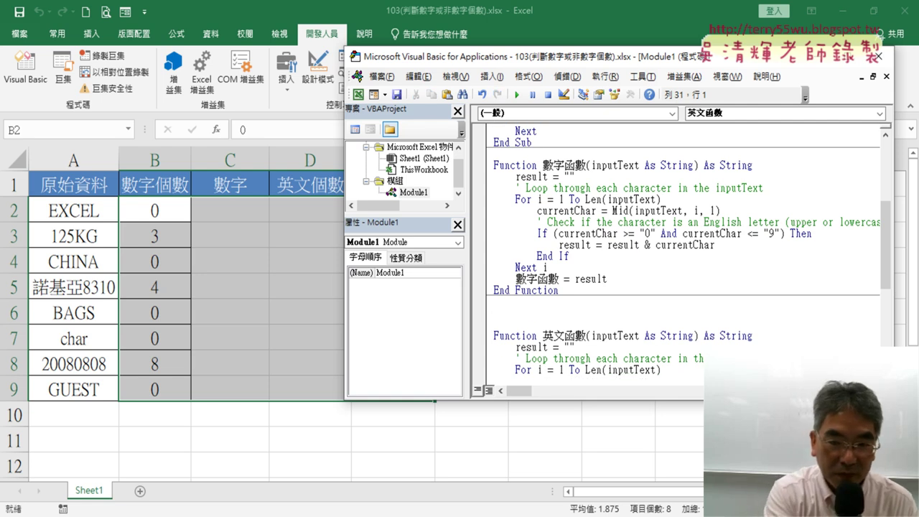
# Paste a copy as Sub 數字 writing 數字函數 into column C, and run it to get 125, 8310, 20080808
pyautogui.write('Sub 數字個數()     For i = 2 To 9         Cells(i, "B") = 數字個數函數(Cells(i, "A"))     Next End Sub')
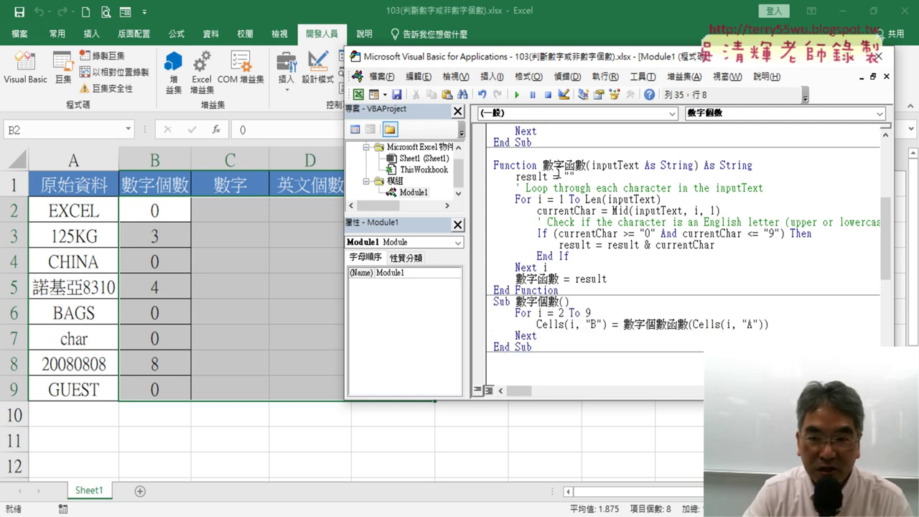
pyautogui.moveTo(537, 301); pyautogui.dragTo(548, 302)
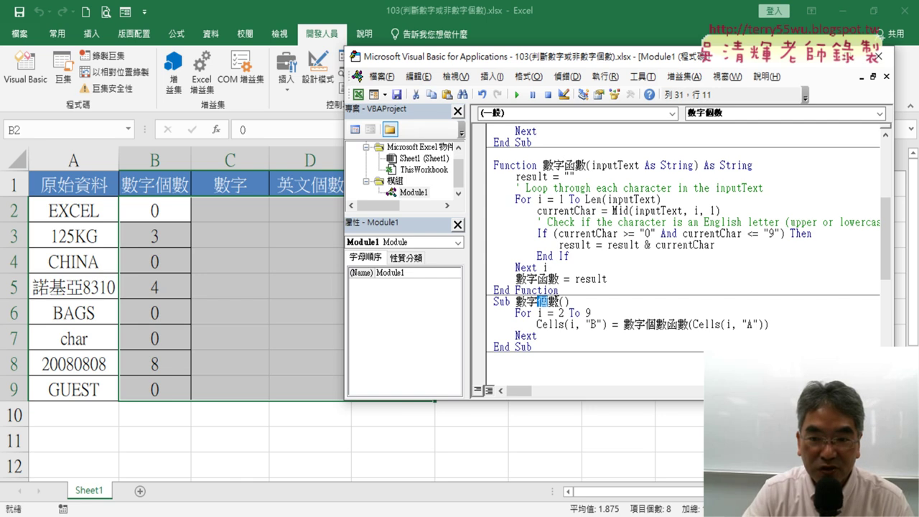
pyautogui.press('Delete')
pyautogui.press('Delete')
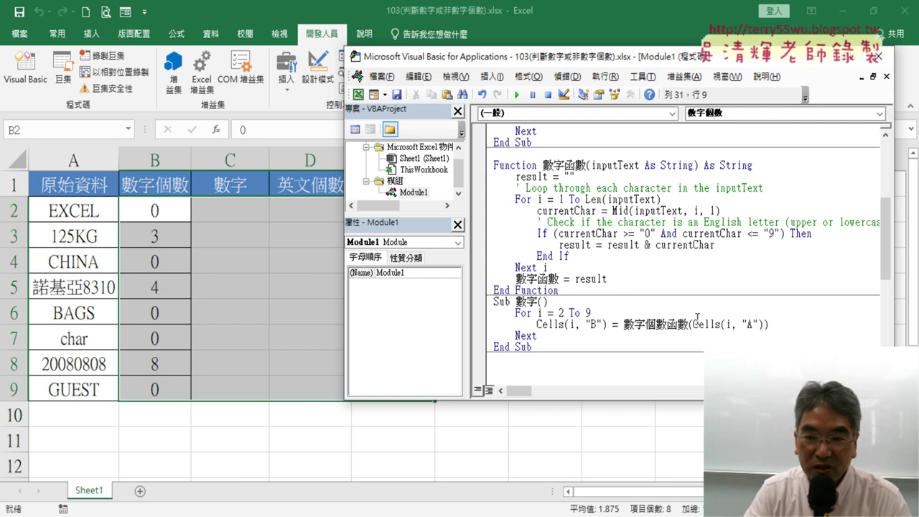
pyautogui.moveTo(589, 313); pyautogui.dragTo(541, 313)
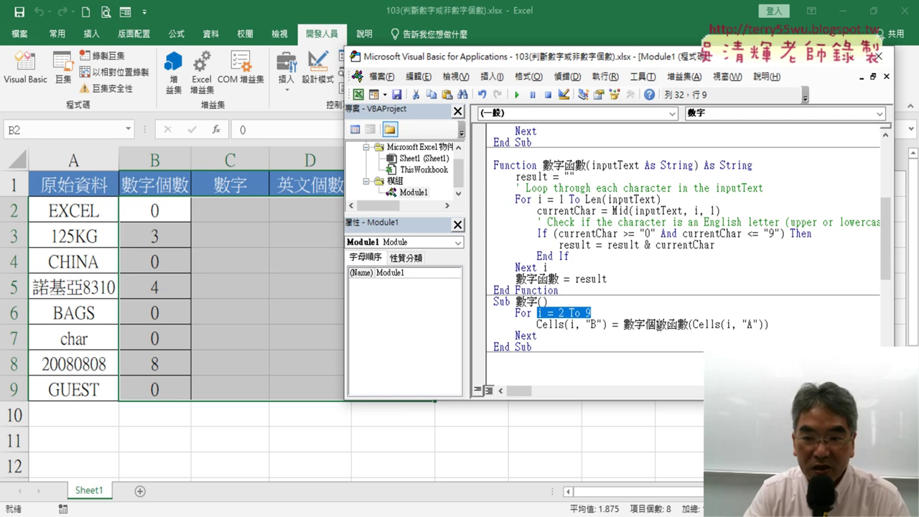
pyautogui.moveTo(645, 324); pyautogui.dragTo(666, 324)
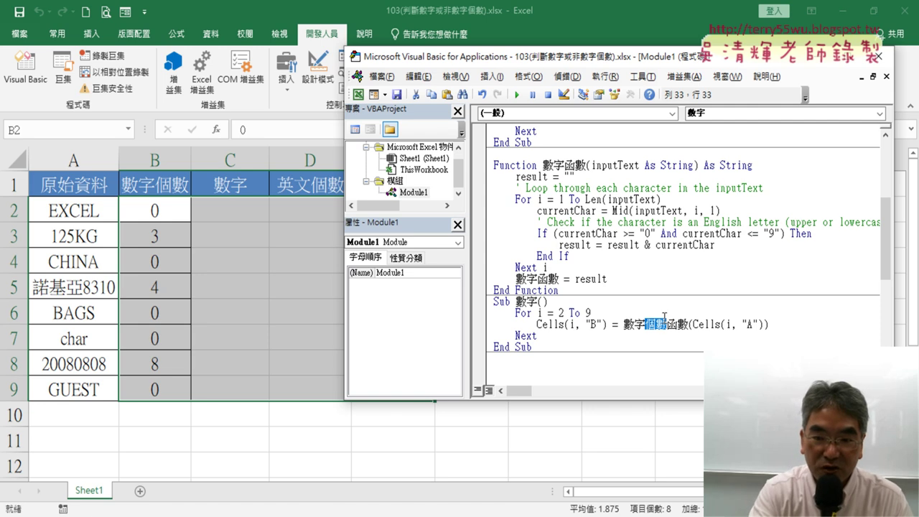
pyautogui.press('Delete')
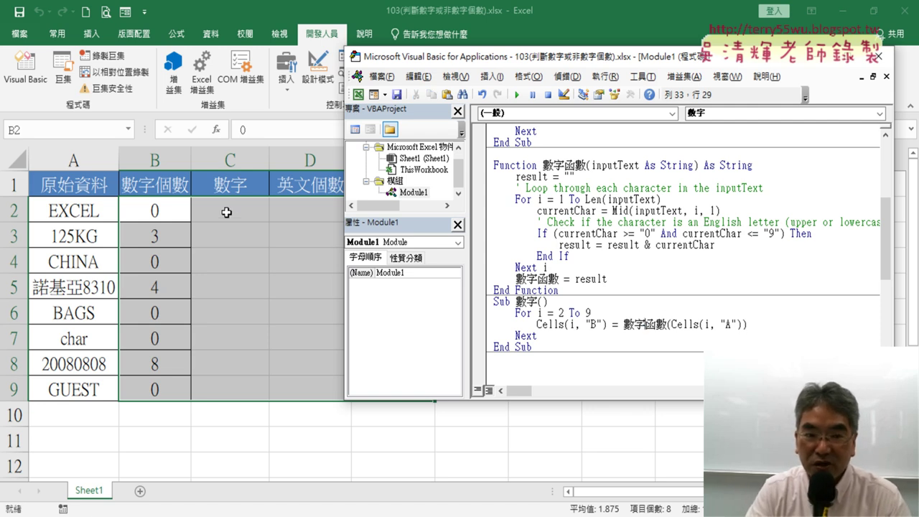
pyautogui.doubleClick(593, 325)
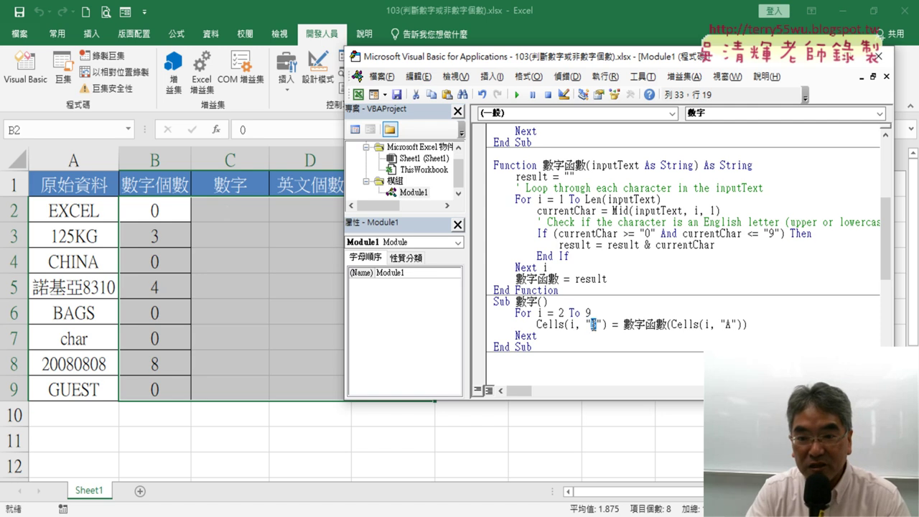
pyautogui.write('C')
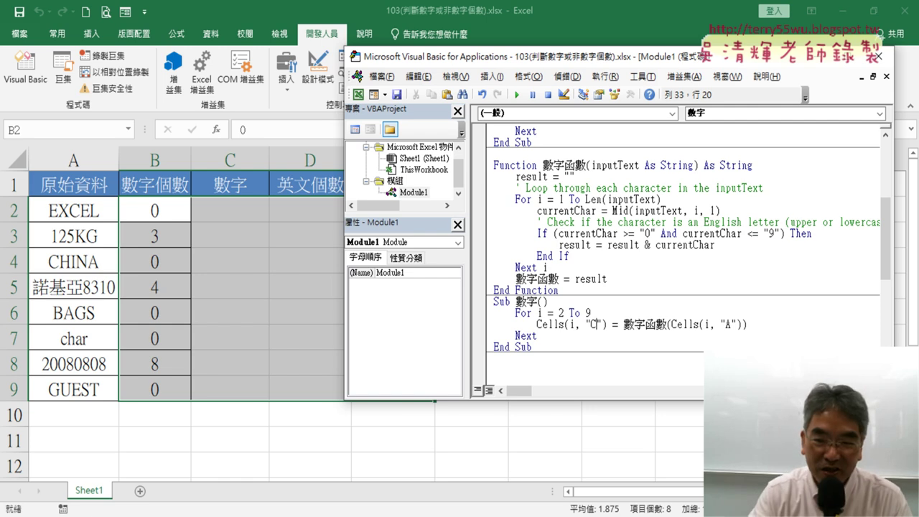
pyautogui.click(516, 94)
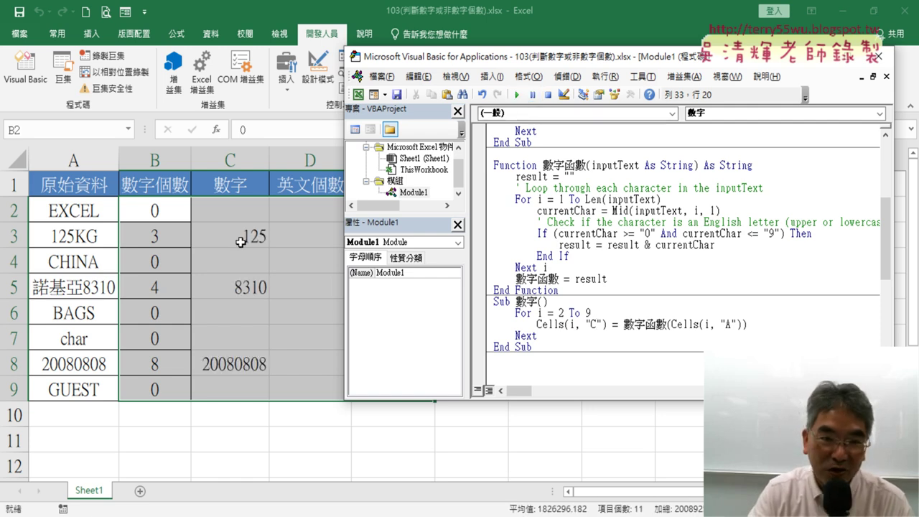
# Tidy the blank lines after 英文函數 and copy the whole 數字 Sub below it
pyautogui.moveTo(618, 64); pyautogui.dragTo(719, 67)
pyautogui.scroll(-3, 687, 215)
pyautogui.scroll(-1, 687, 216)
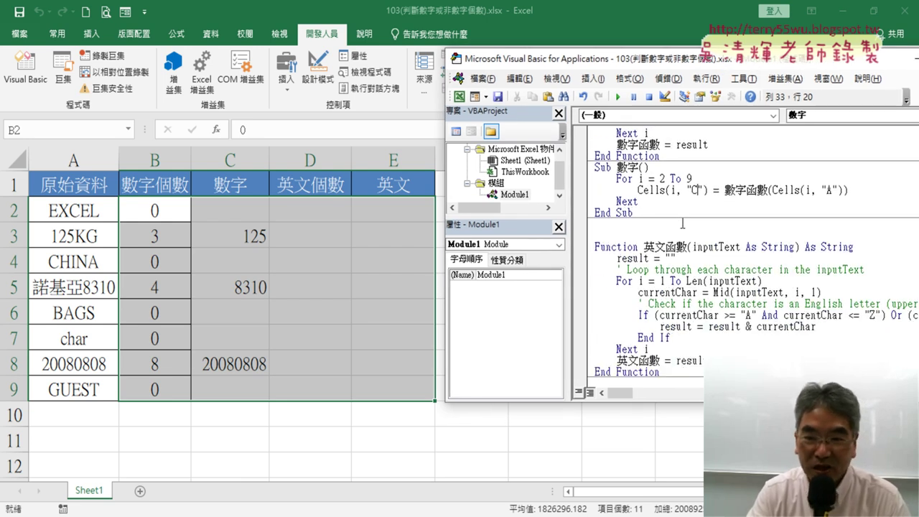
pyautogui.click(687, 215)
pyautogui.press('Delete')
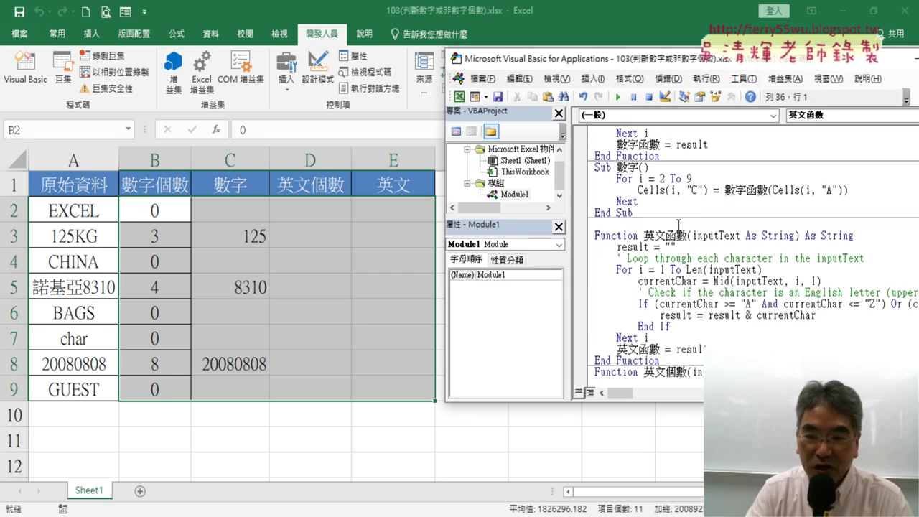
pyautogui.scroll(-2, 678, 224)
pyautogui.press('Return')
pyautogui.press('Return')
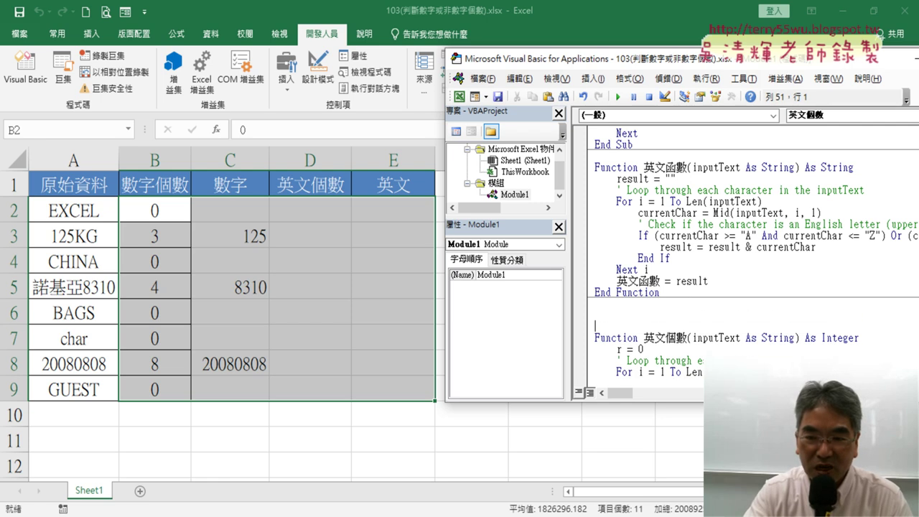
pyautogui.press('Return')
pyautogui.scroll(2, 671, 258)
pyautogui.moveTo(633, 213)
pyautogui.mouseDown()
pyautogui.moveTo(594, 167)
pyautogui.moveTo(610, 375)
pyautogui.mouseUp()
# In the copied Sub, change the target column to E and rename it 英文
pyautogui.scroll(-1, 707, 345)
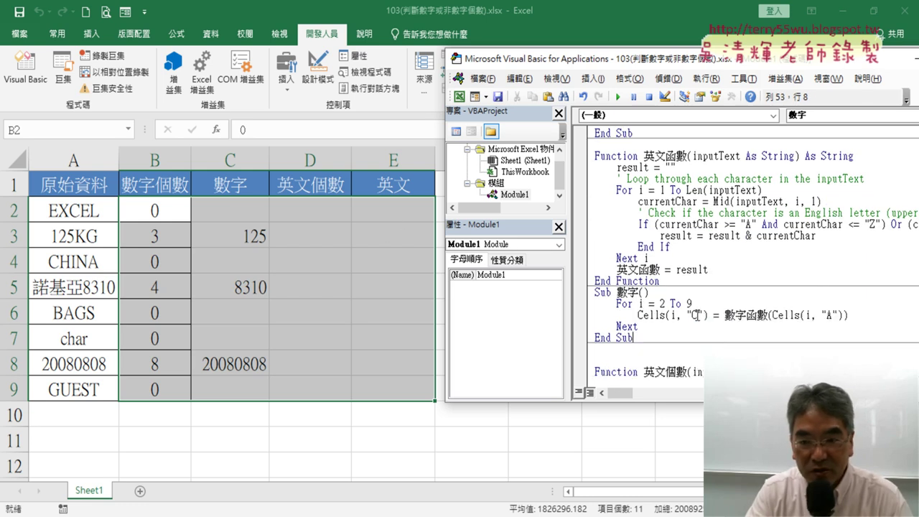
pyautogui.doubleClick(696, 315)
pyautogui.write('E')
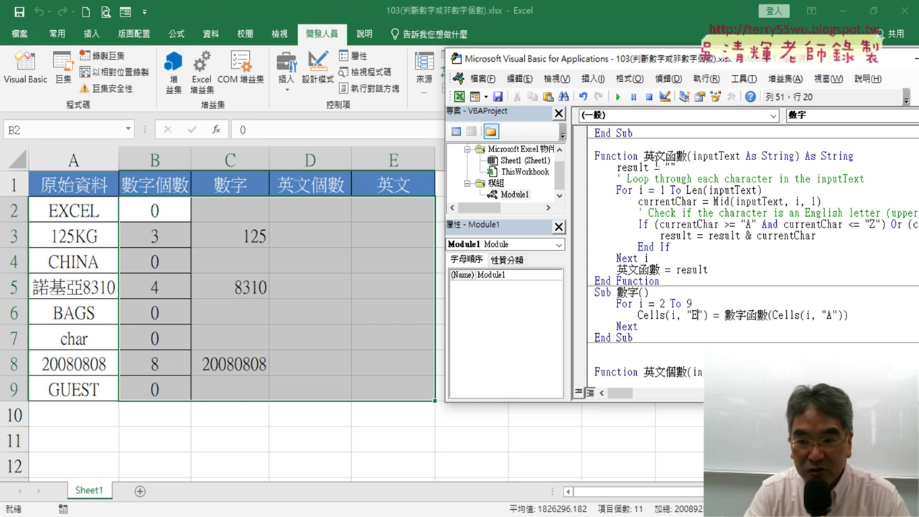
pyautogui.moveTo(643, 155); pyautogui.dragTo(665, 156)
pyautogui.hotkey('ctrl', 'c')
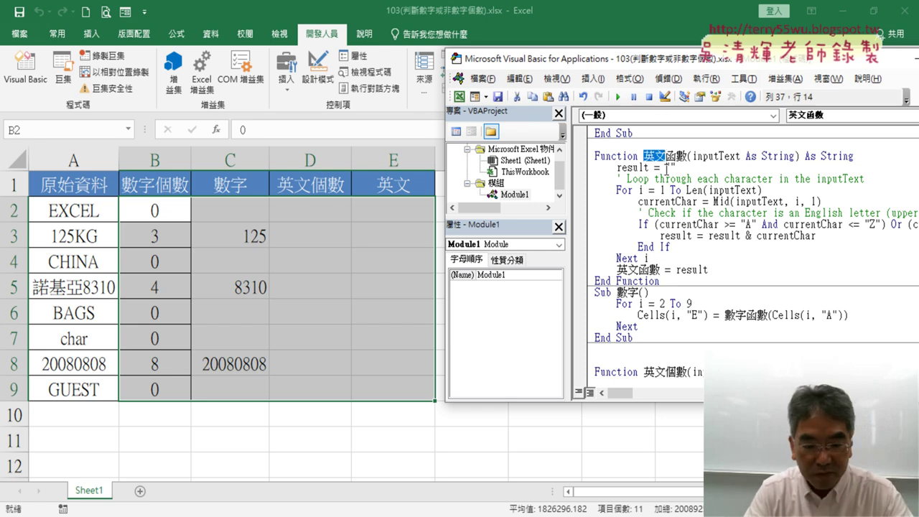
pyautogui.moveTo(638, 293); pyautogui.dragTo(617, 293)
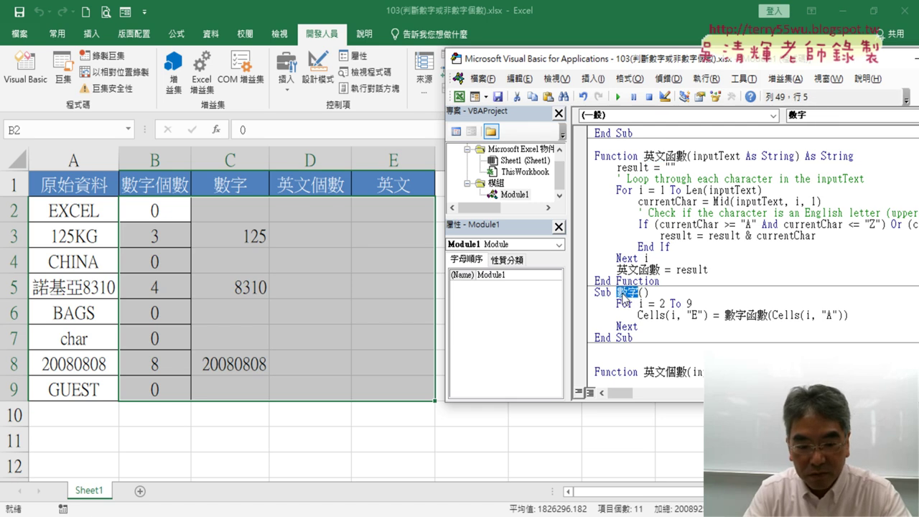
pyautogui.hotkey('ctrl', 'v')
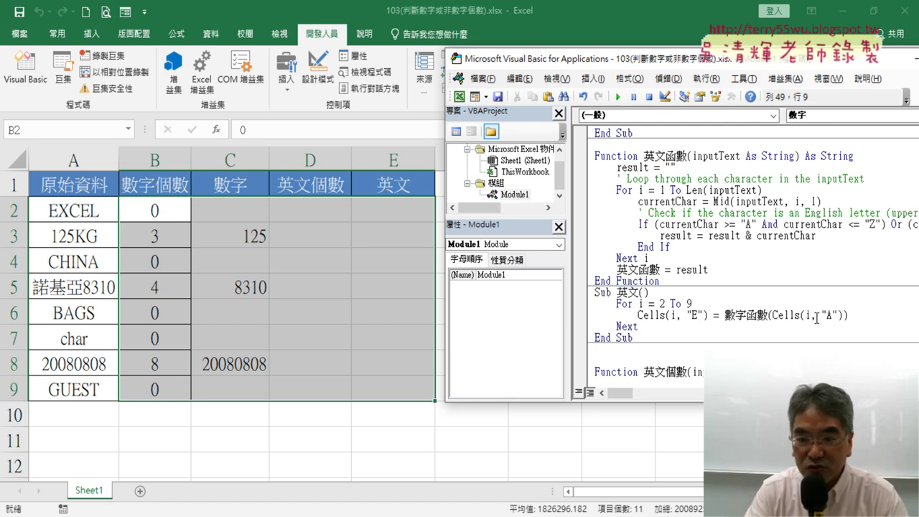
# Make Sub 英文 call 英文函數 and run it, filling column E with each entry's letters
pyautogui.moveTo(850, 315); pyautogui.dragTo(733, 315)
pyautogui.click(755, 314)
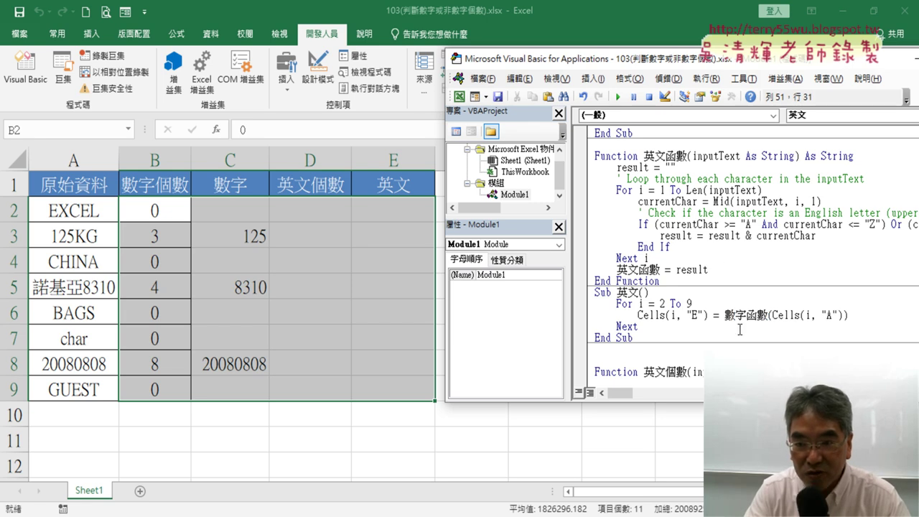
pyautogui.moveTo(746, 314); pyautogui.dragTo(735, 314)
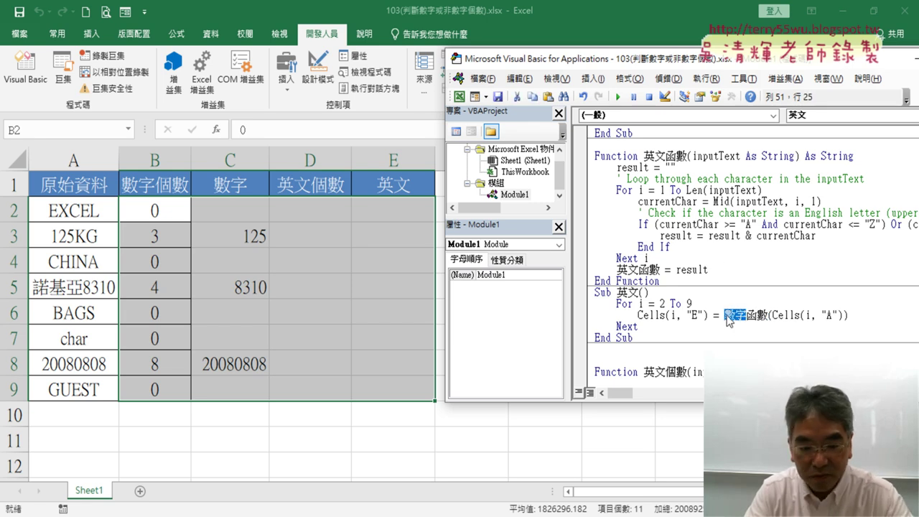
pyautogui.hotkey('ctrl', 'v')
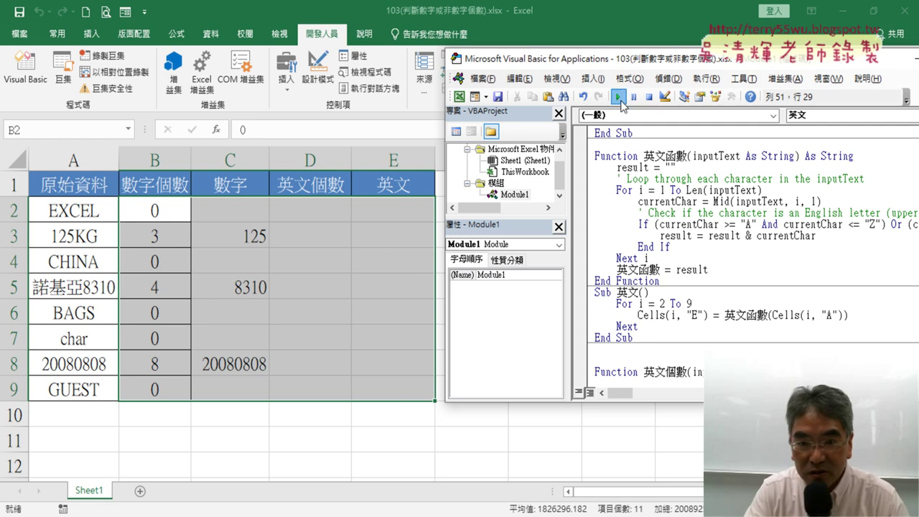
pyautogui.click(619, 98)
pyautogui.scroll(-2, 714, 293)
# Rename the letter-count function to 英文個數函數, including its return line
pyautogui.scroll(-2, 714, 292)
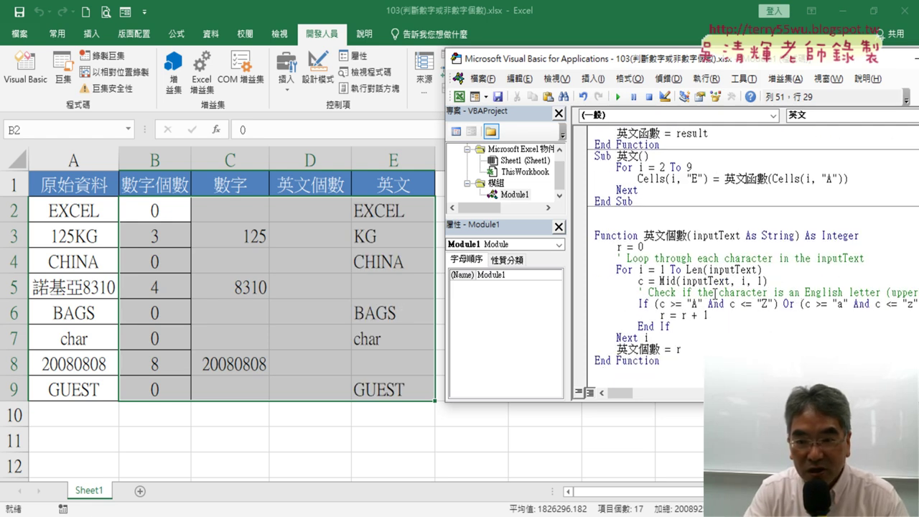
pyautogui.click(768, 178)
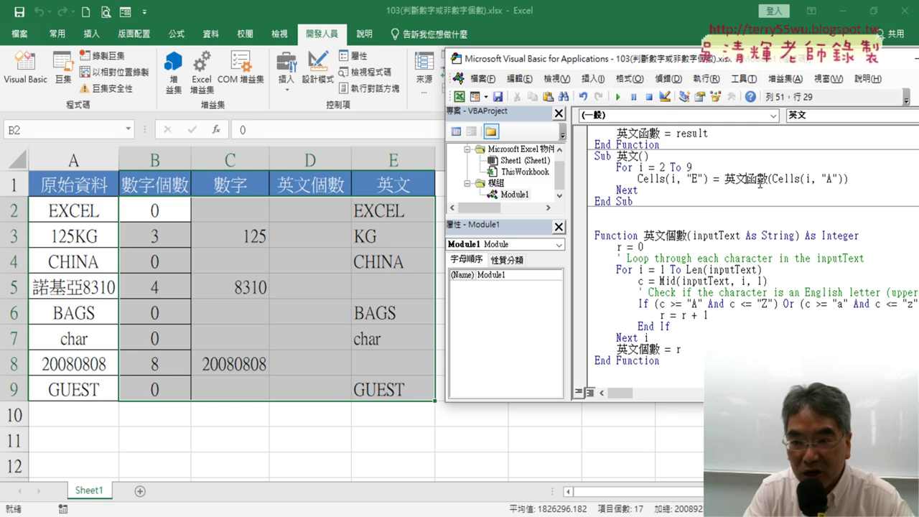
pyautogui.moveTo(768, 179); pyautogui.dragTo(747, 179)
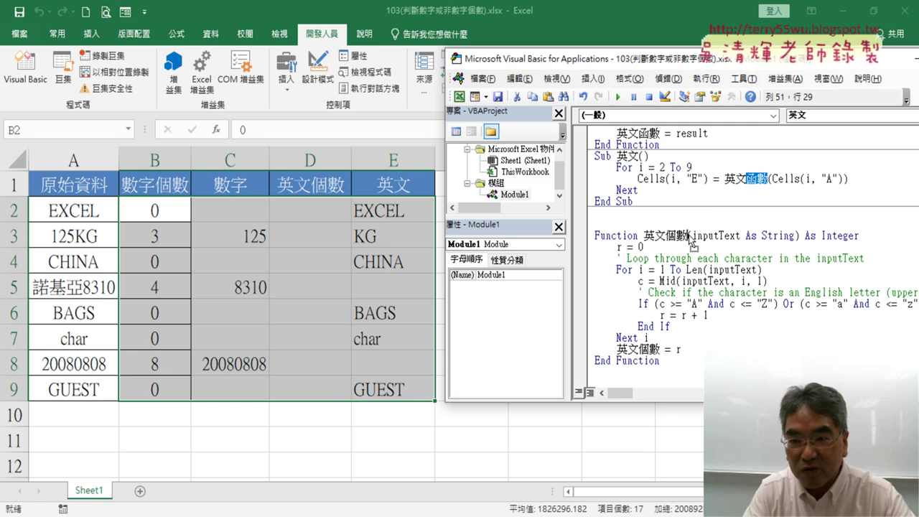
pyautogui.moveTo(690, 241); pyautogui.dragTo(659, 349)
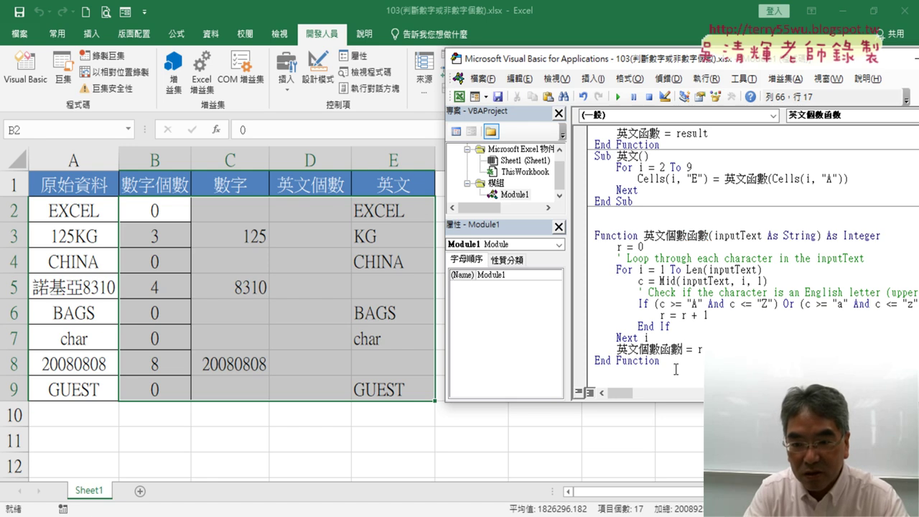
pyautogui.click(677, 370)
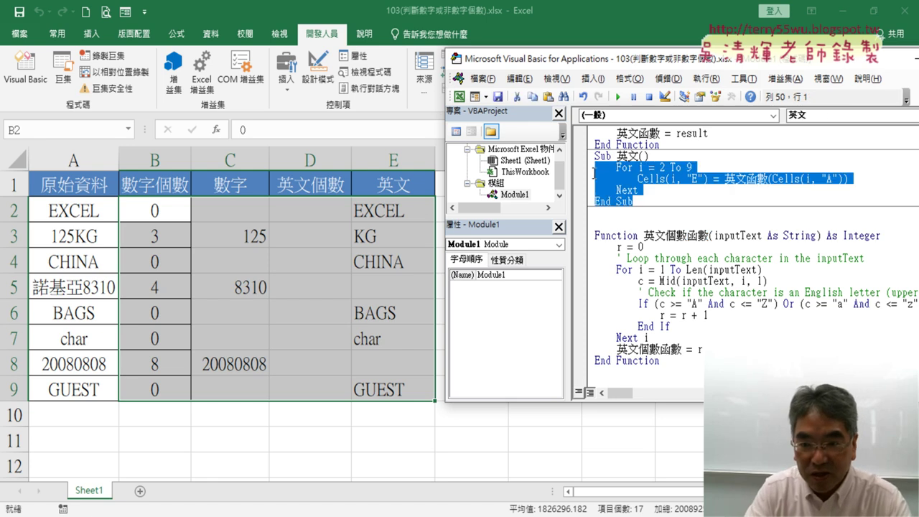
# Copy Sub 英文 below End Function as Sub 英文個數, calling 英文個數函數
pyautogui.moveTo(633, 202); pyautogui.dragTo(594, 156)
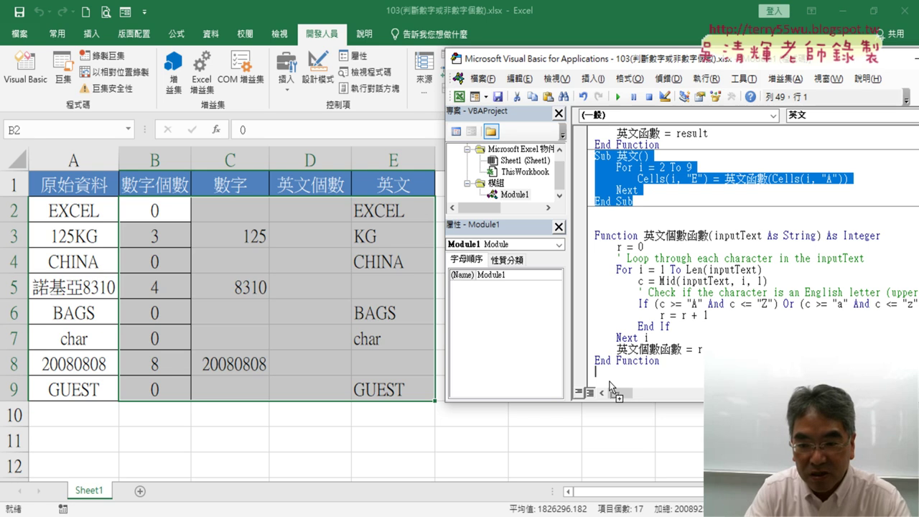
pyautogui.moveTo(609, 388)
pyautogui.mouseDown()
pyautogui.moveTo(635, 328)
pyautogui.moveTo(660, 304)
pyautogui.moveTo(637, 326)
pyautogui.mouseUp()
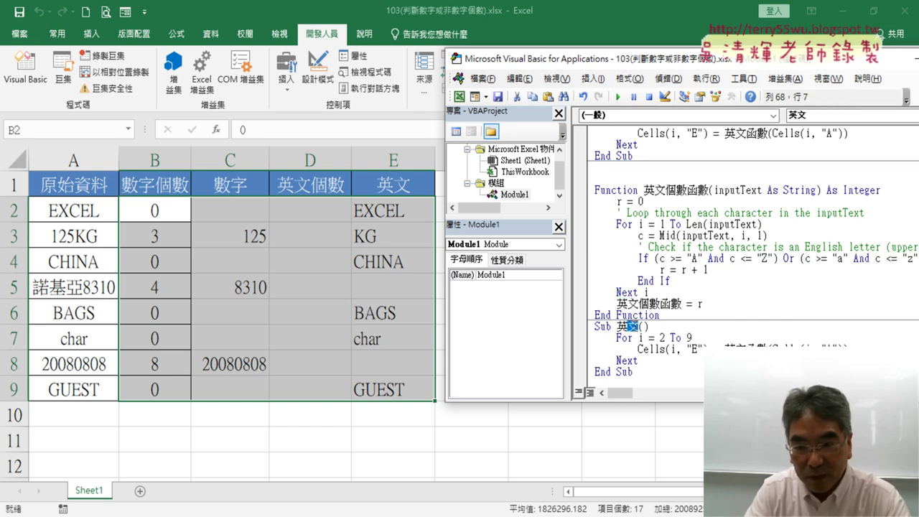
pyautogui.write('英文個數')
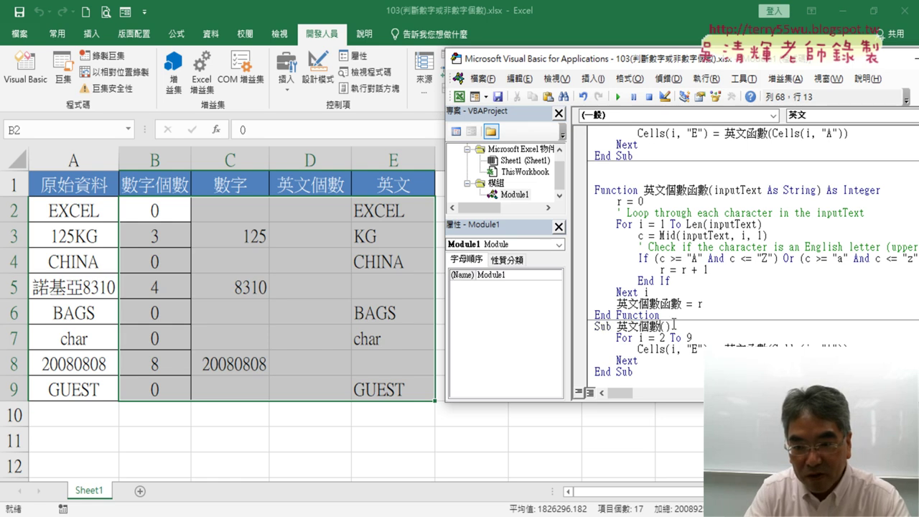
pyautogui.moveTo(680, 304); pyautogui.dragTo(617, 304)
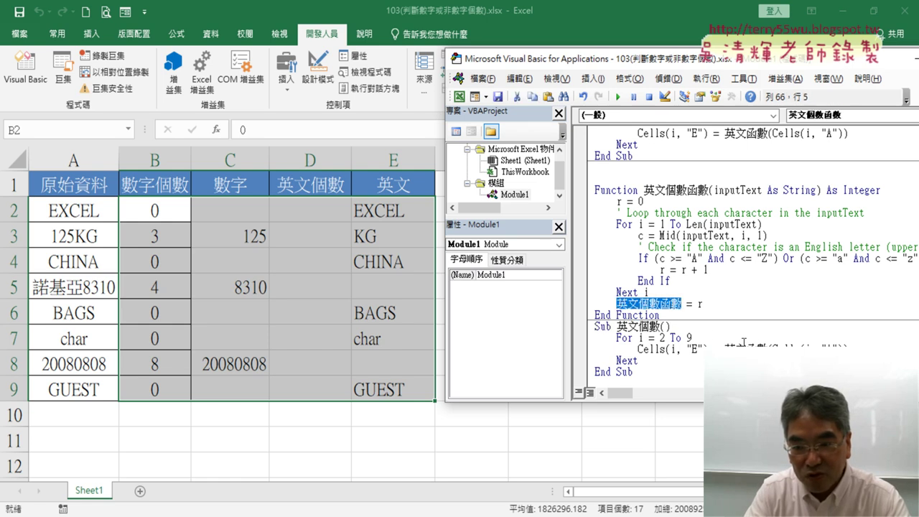
pyautogui.moveTo(768, 344); pyautogui.dragTo(735, 345)
pyautogui.write('英文個數函數')
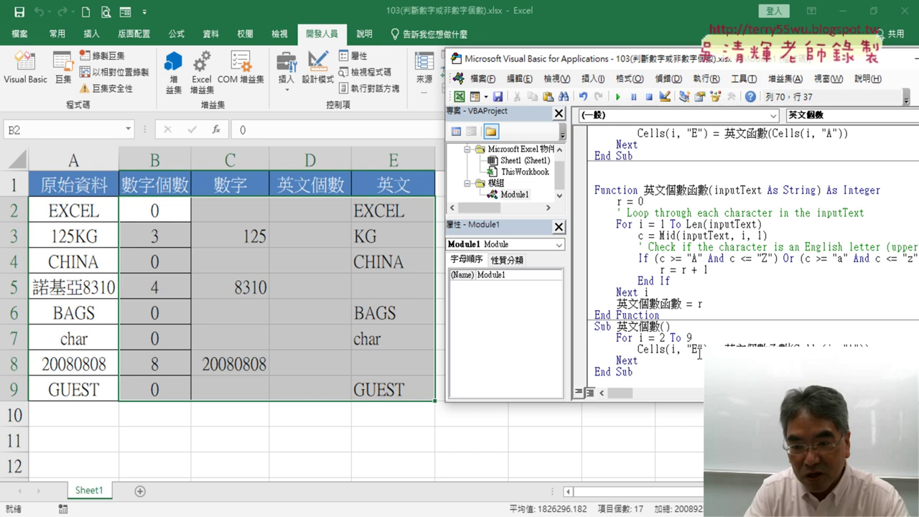
# Change the target column to D and run Sub 英文個數 to fill in letter counts
pyautogui.doubleClick(694, 349)
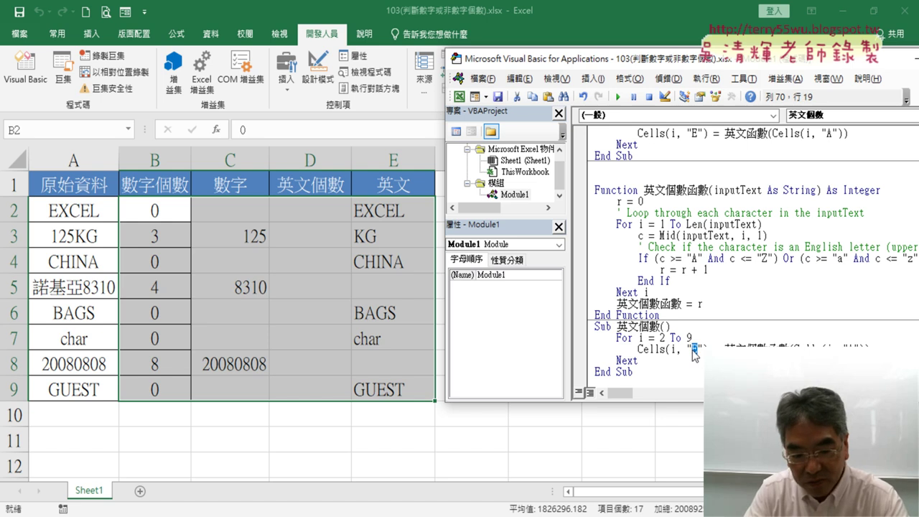
pyautogui.write('D')
pyautogui.press('Right')
pyautogui.press('Right')
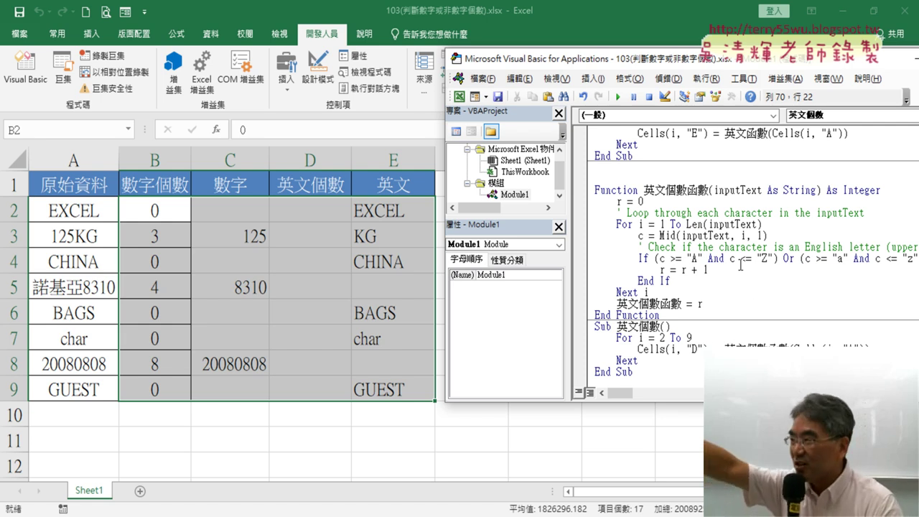
pyautogui.click(617, 96)
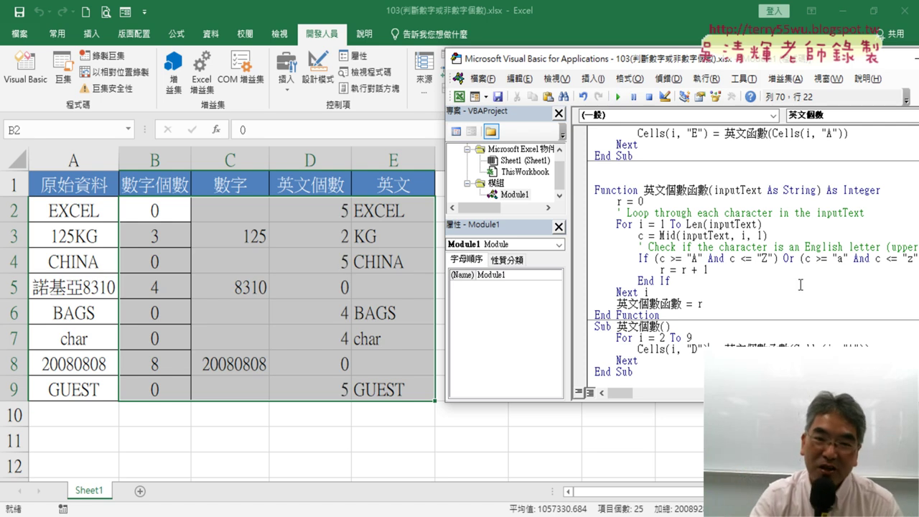
# Write Sub 清除 using Range("B2:E9").ClearContents and run it to empty columns B–E
pyautogui.moveTo(721, 69); pyautogui.dragTo(836, 72)
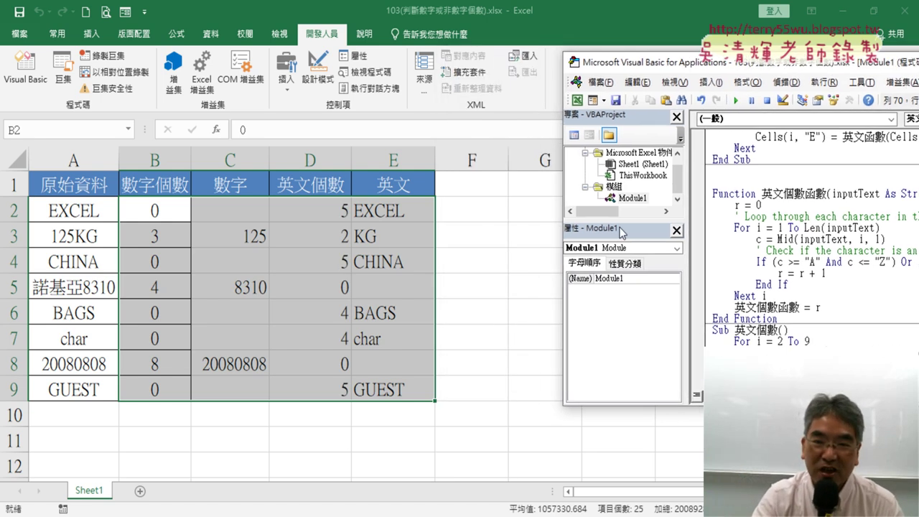
pyautogui.scroll(-1, 811, 236)
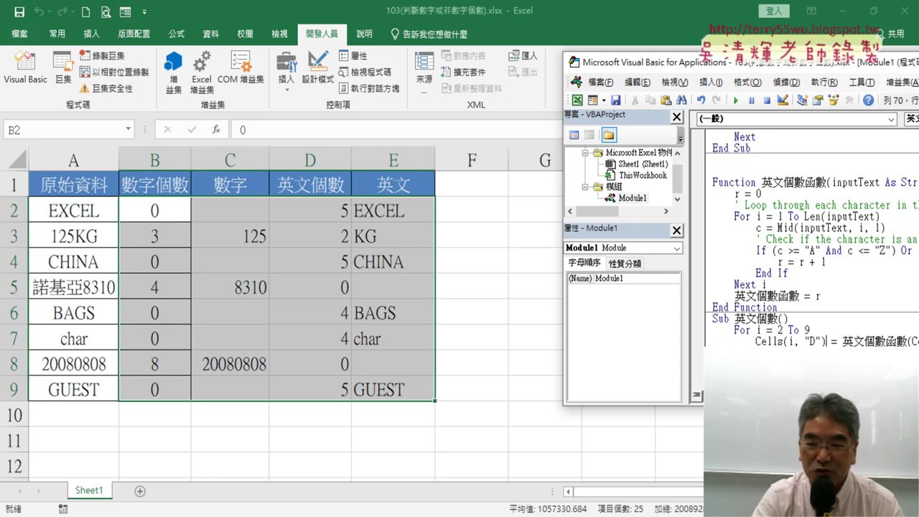
pyautogui.click(777, 306)
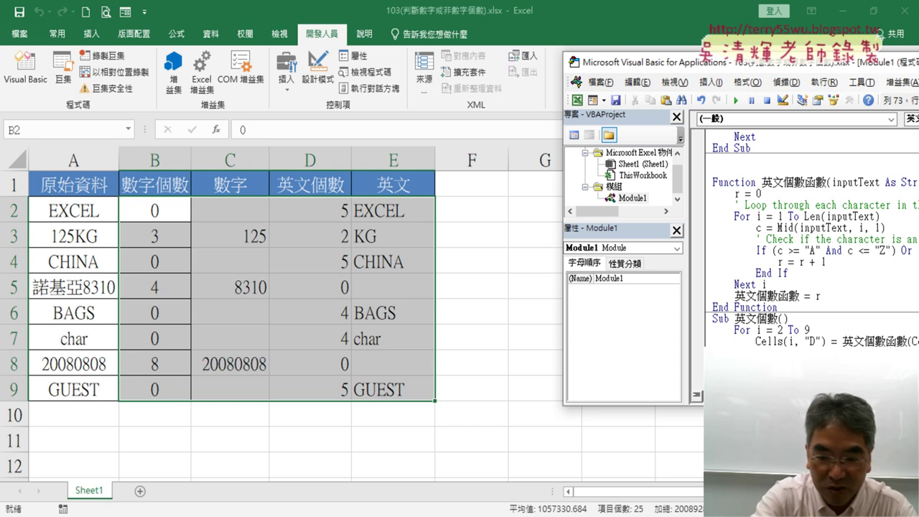
pyautogui.scroll(-1, 780, 303)
pyautogui.click(780, 304)
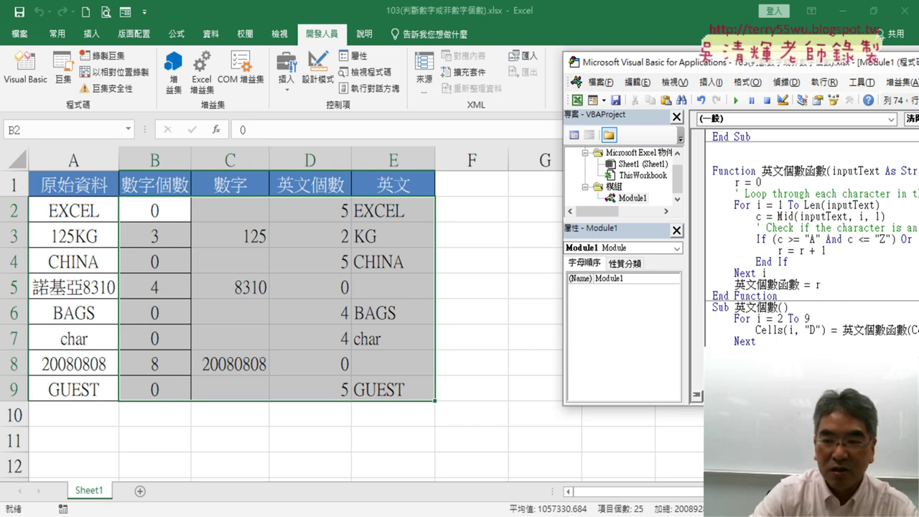
pyautogui.click(805, 296)
pyautogui.scroll(-1, 824, 318)
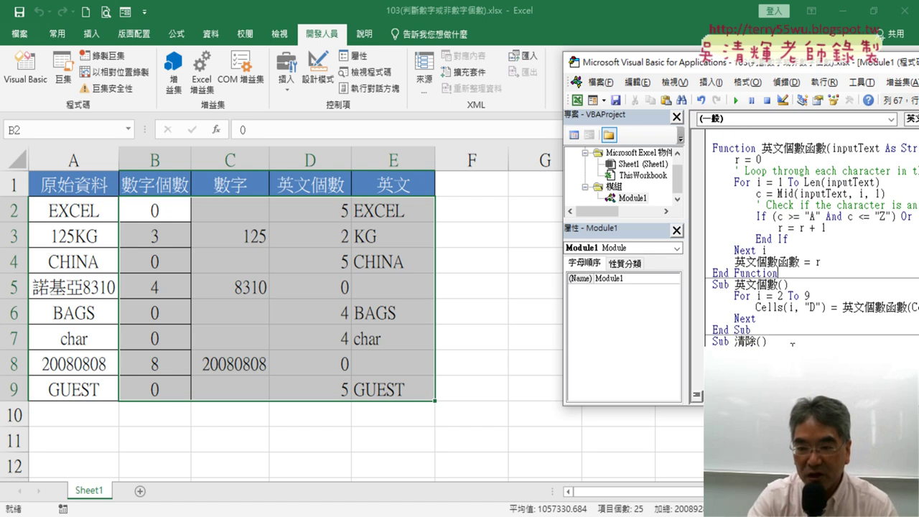
pyautogui.click(735, 101)
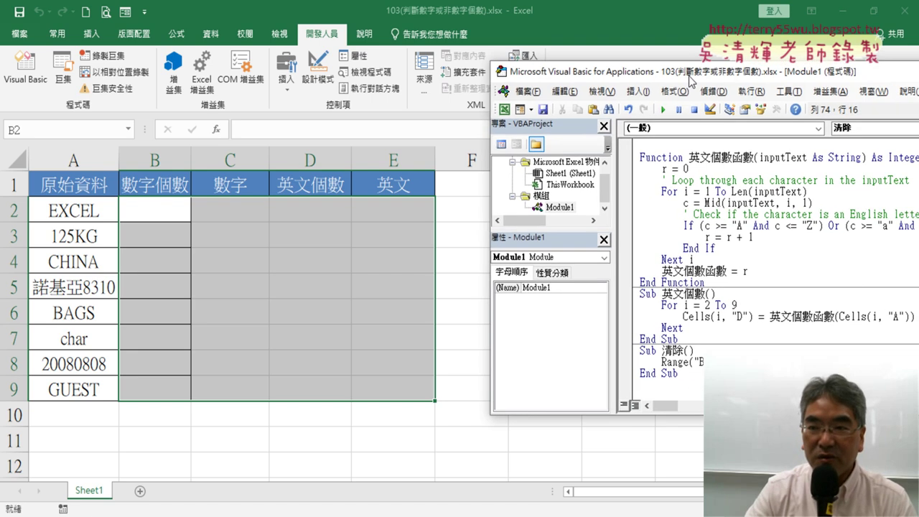
pyautogui.moveTo(763, 72); pyautogui.dragTo(630, 80)
pyautogui.scroll(4, 690, 196)
pyautogui.scroll(4, 690, 196)
pyautogui.scroll(5, 689, 196)
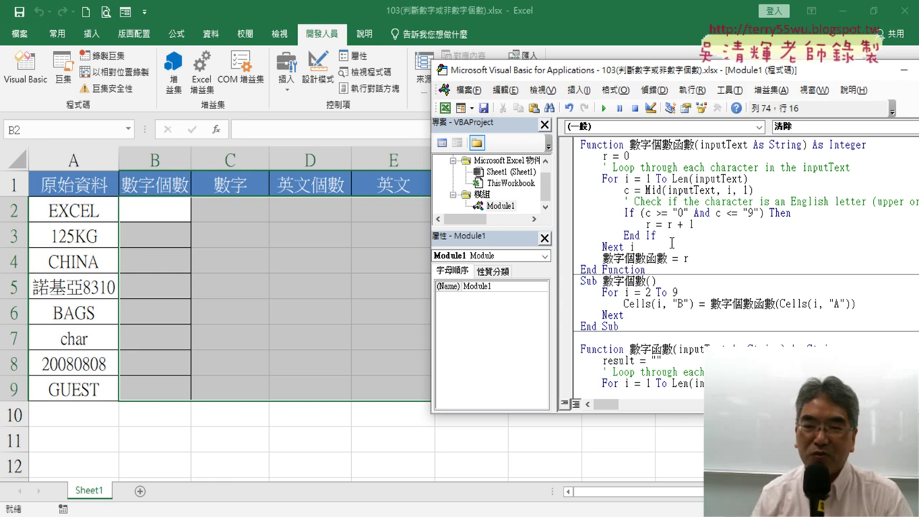
pyautogui.scroll(-2, 672, 242)
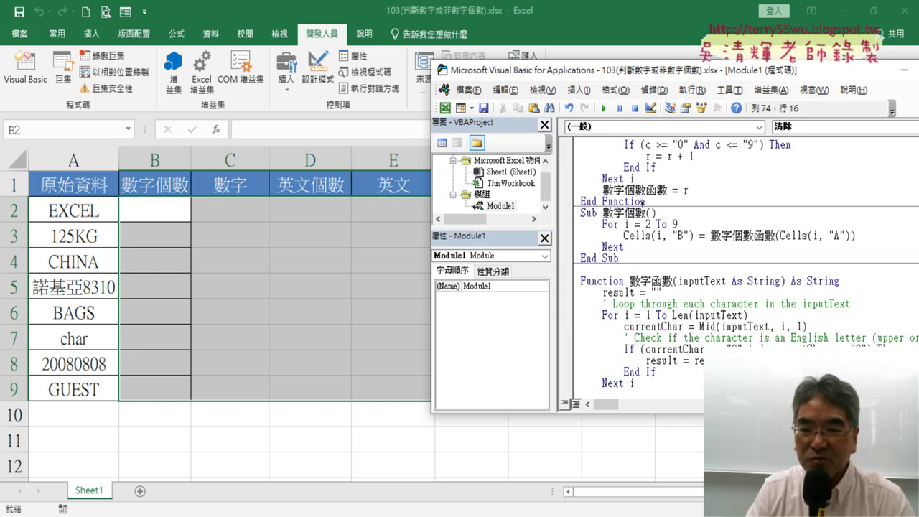
pyautogui.moveTo(646, 191); pyautogui.dragTo(668, 190)
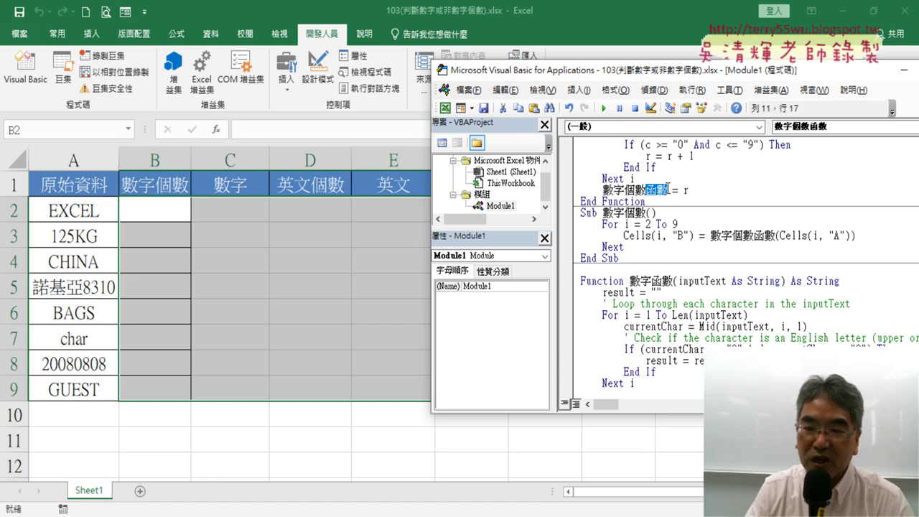